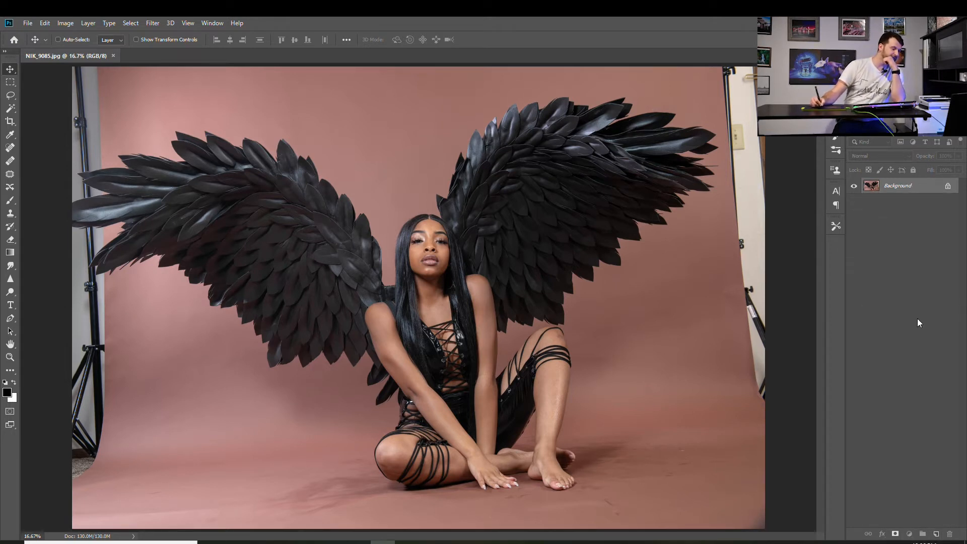
# Duplicate the Background layer and choose the Polygonal Lasso Tool
pyautogui.hotkey('ctrl', 'j')
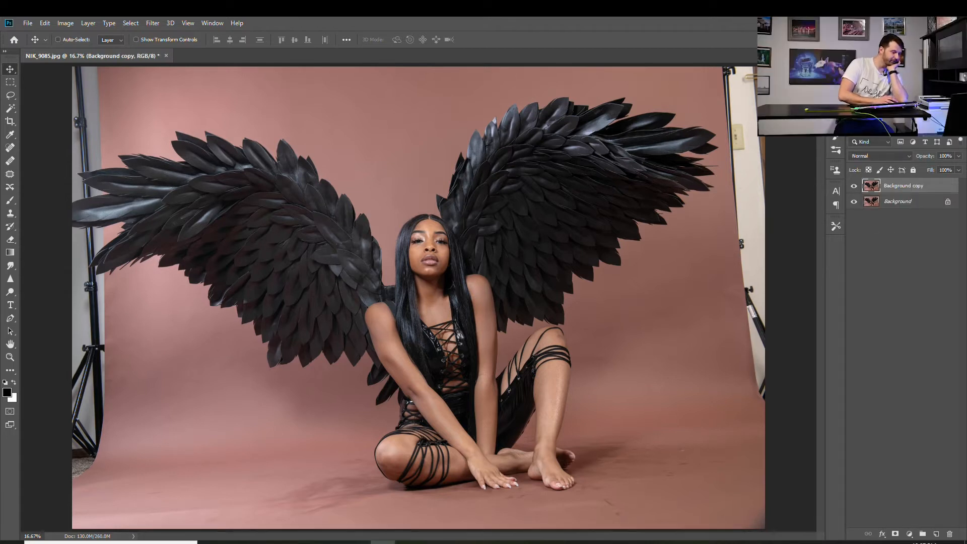
pyautogui.click(10, 95)
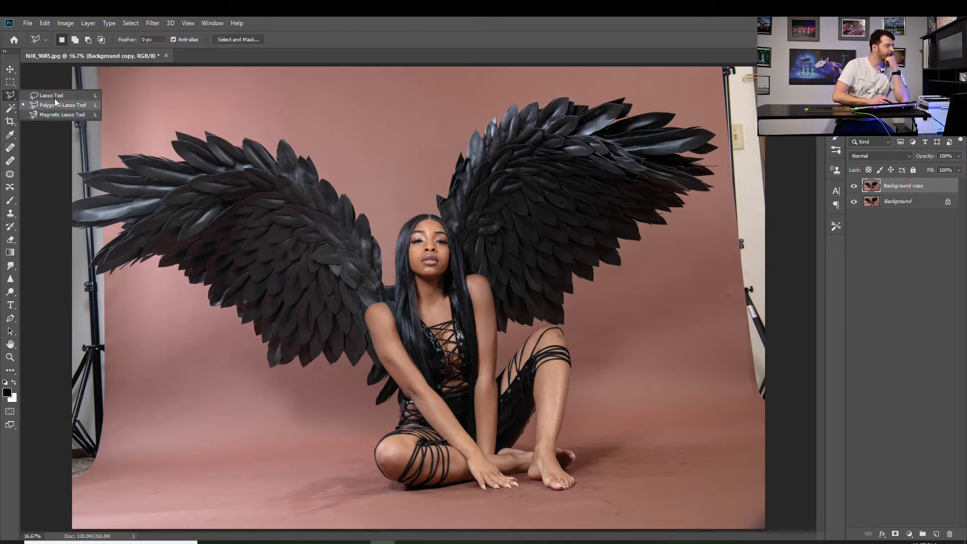
pyautogui.click(8, 99)
# Start a lasso outline at the photo's upper edge, following the pink backdrop's left border down and along the topmost protruding feather
pyautogui.scroll(1, 175, 167)
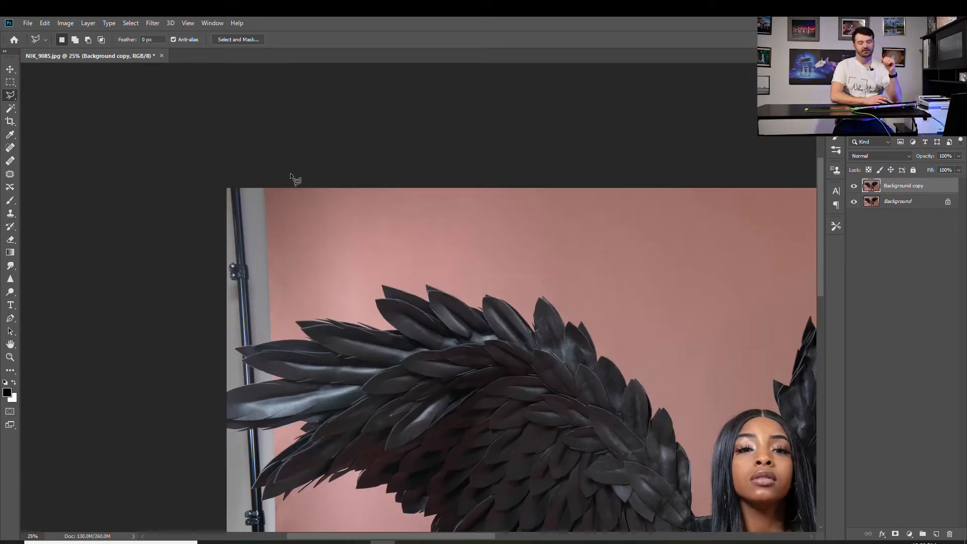
pyautogui.click(266, 186)
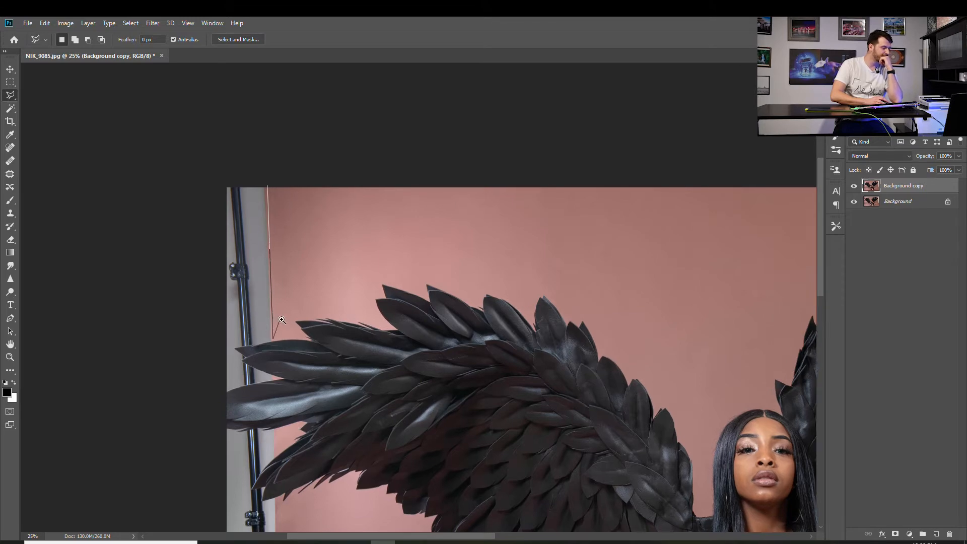
pyautogui.scroll(4, 277, 315)
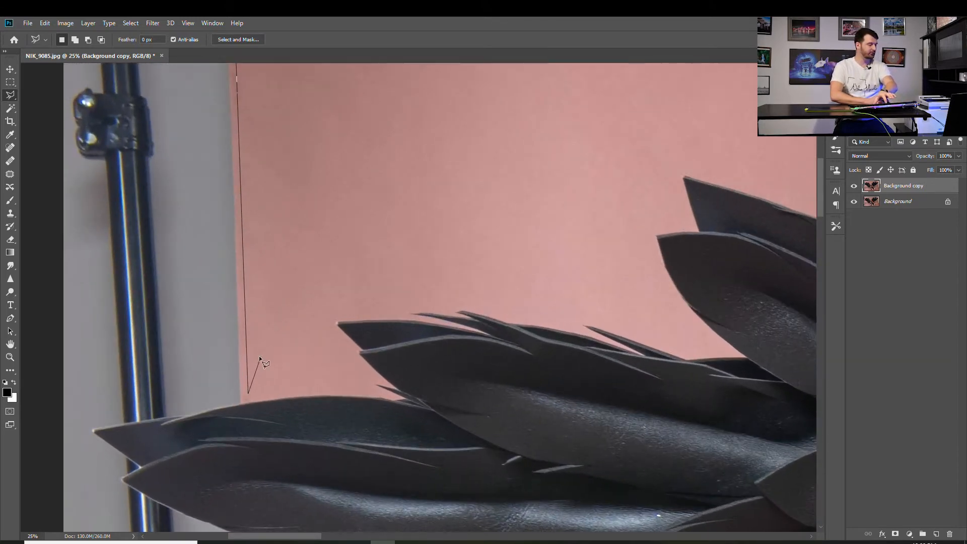
pyautogui.moveTo(261, 370); pyautogui.dragTo(345, 263)
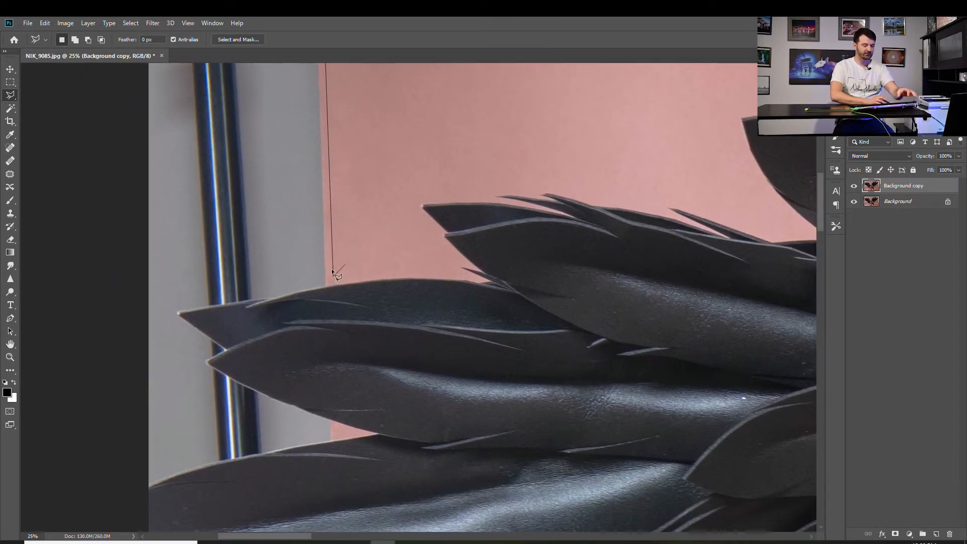
pyautogui.click(333, 286)
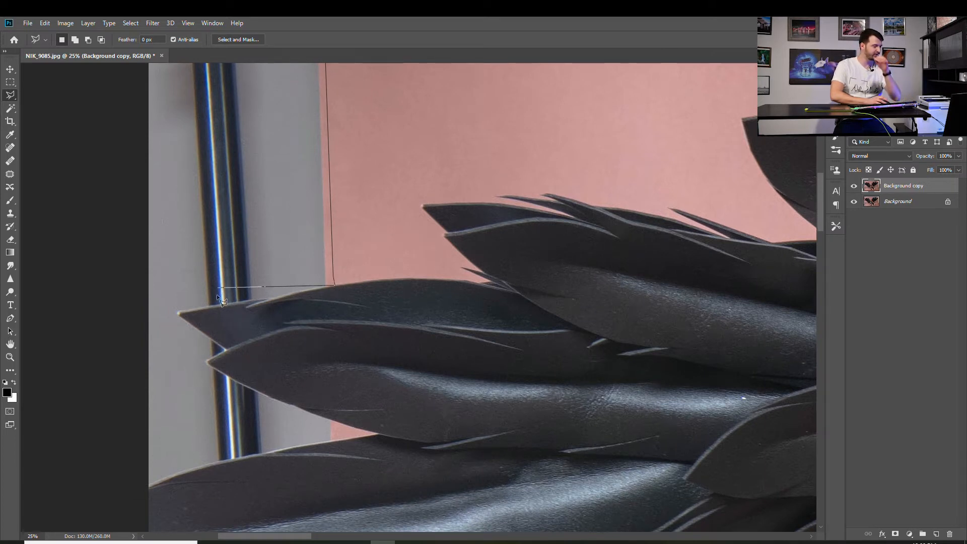
pyautogui.click(283, 296)
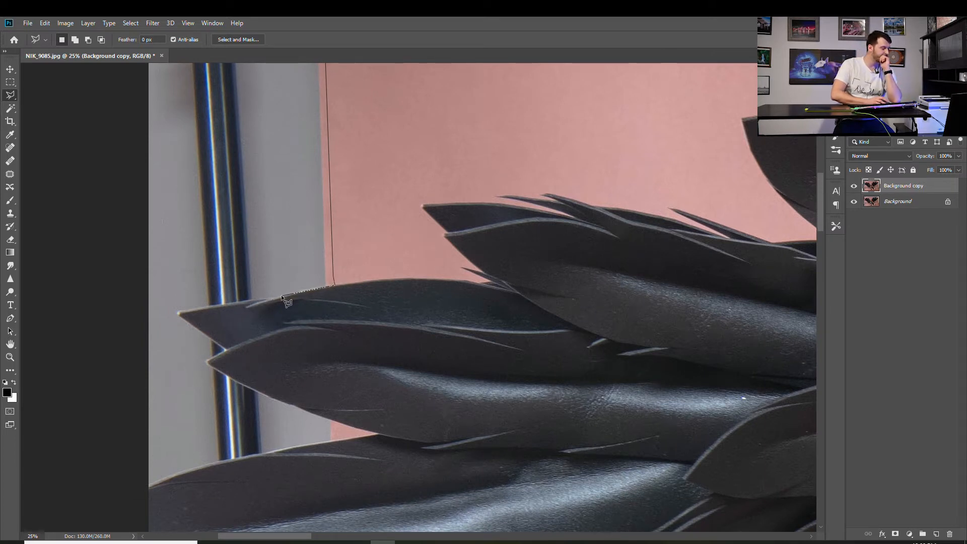
pyautogui.click(224, 304)
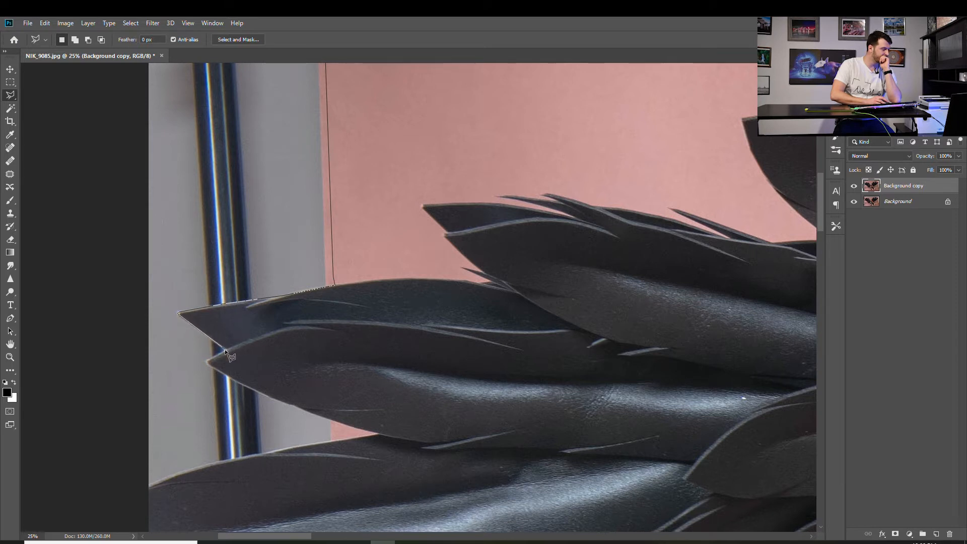
# Continue the lasso outline around the second feather tip and along the lower feather's upper edge to the photo's left border
pyautogui.click(204, 362)
pyautogui.click(260, 390)
pyautogui.click(346, 432)
pyautogui.click(341, 439)
pyautogui.click(228, 458)
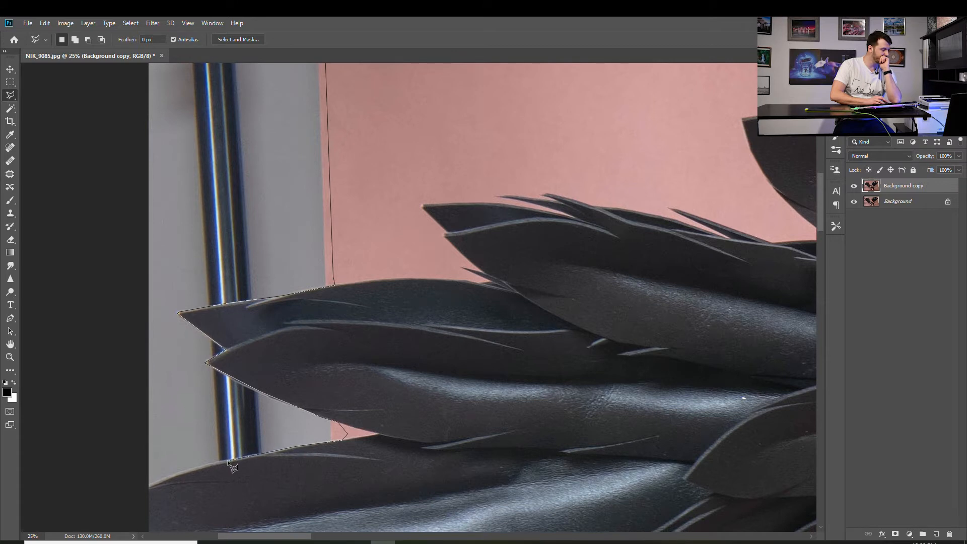
pyautogui.click(149, 485)
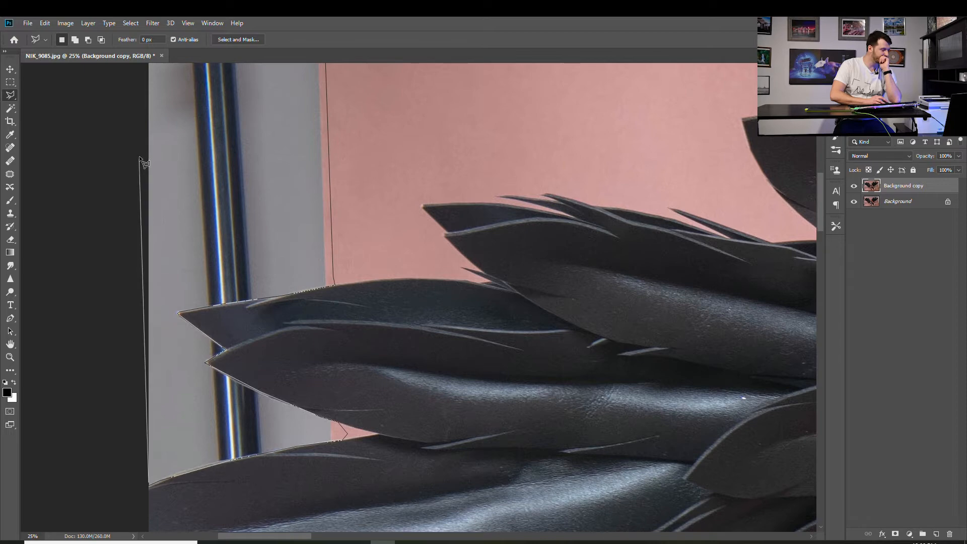
# Close the lasso outline just outside the photo's upper-left corner to select the grey strip with the light stand
pyautogui.scroll(-3, 144, 164)
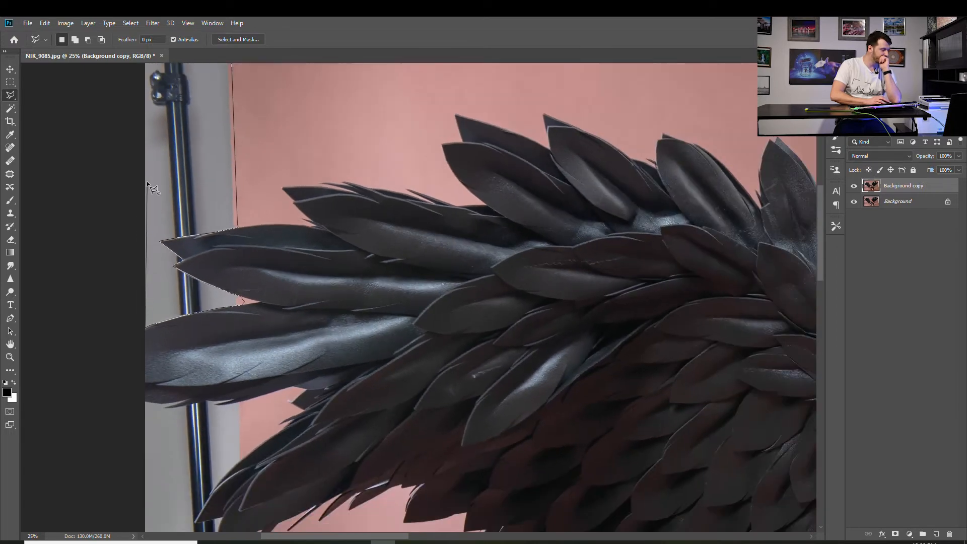
pyautogui.scroll(-2, 146, 180)
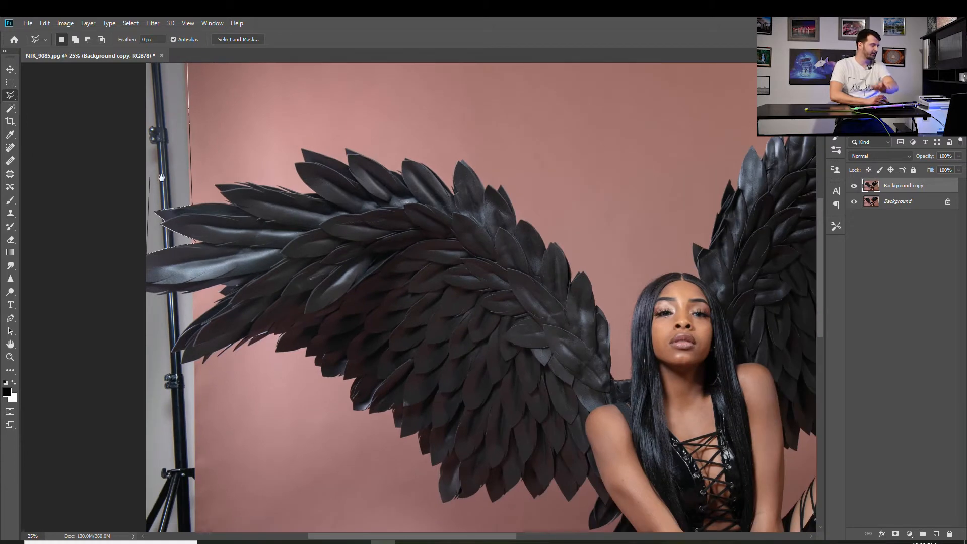
pyautogui.moveTo(220, 151)
pyautogui.mouseDown()
pyautogui.moveTo(214, 269)
pyautogui.moveTo(249, 399)
pyautogui.moveTo(268, 329)
pyautogui.mouseUp()
pyautogui.click(188, 220)
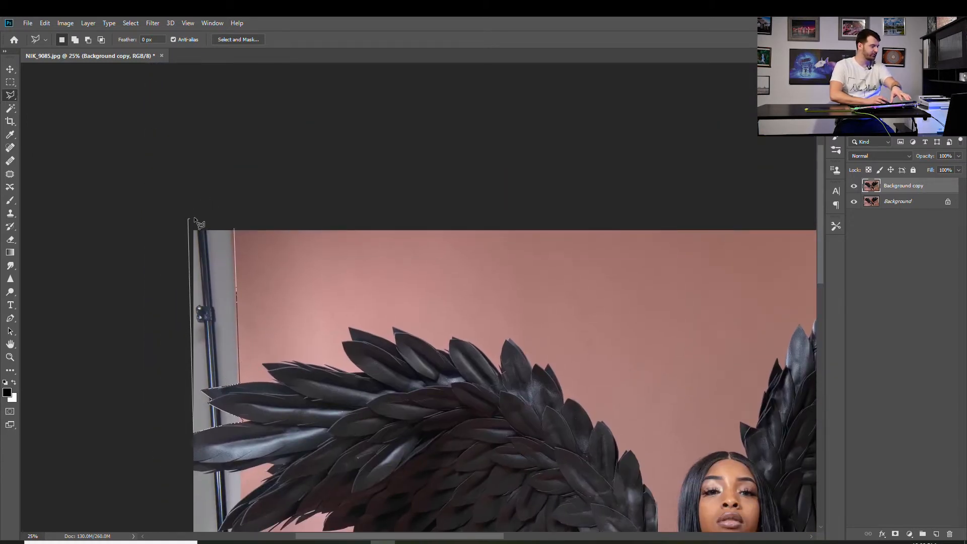
pyautogui.click(234, 226)
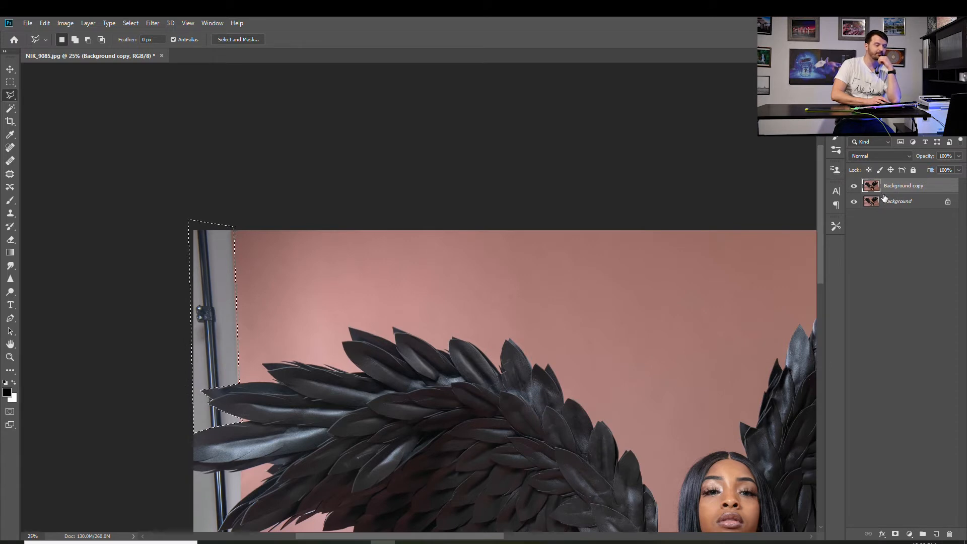
# Fill the selected strip with Content-Aware contents, Normal blending mode and 100% opacity
pyautogui.rightClick(209, 277)
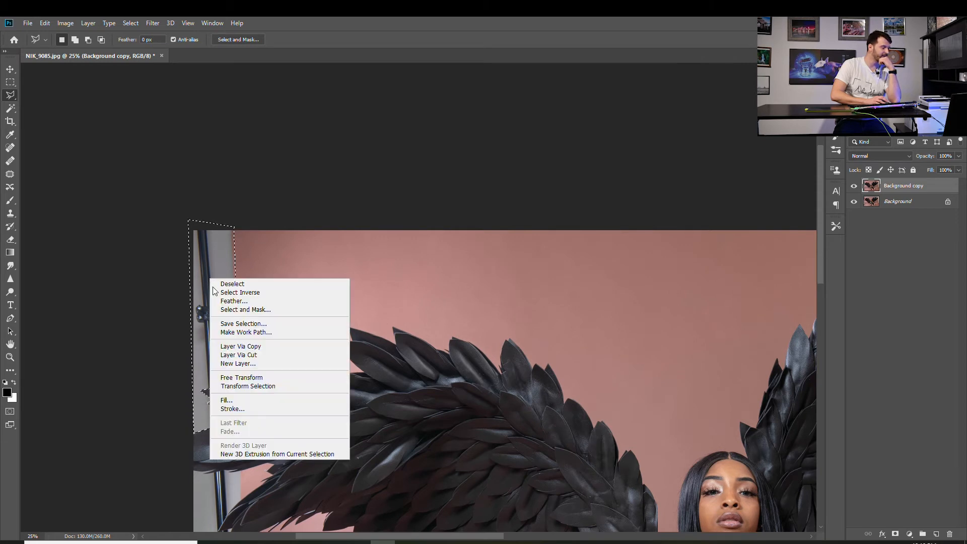
pyautogui.click(242, 401)
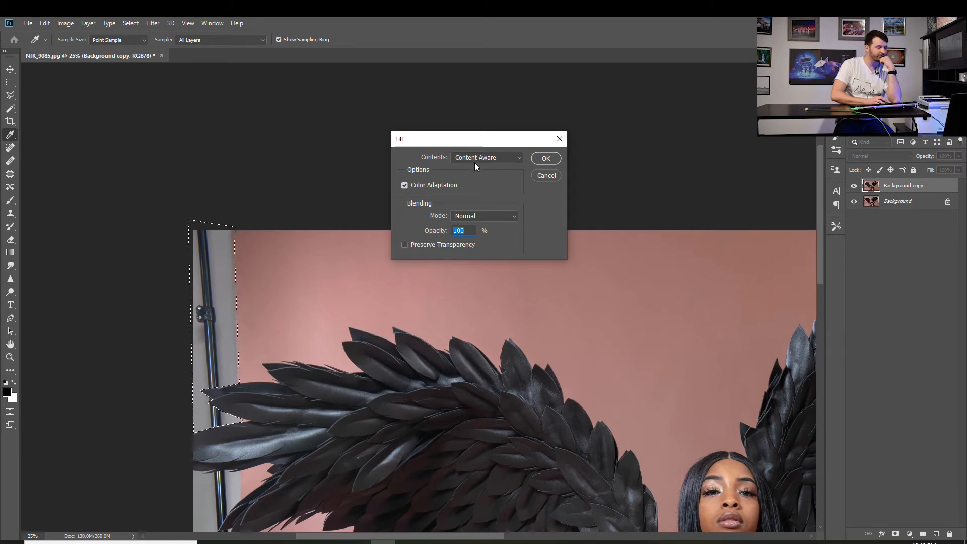
pyautogui.click(509, 157)
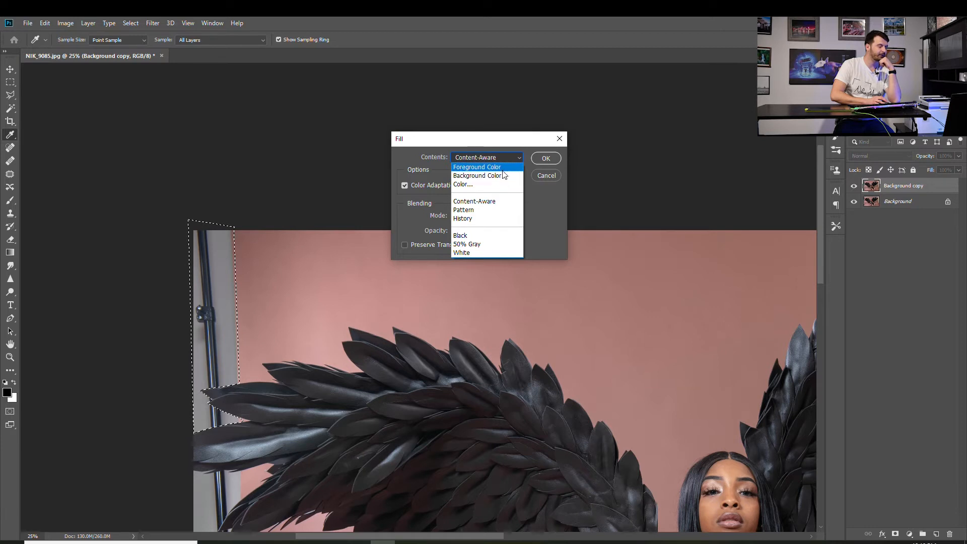
pyautogui.click(489, 202)
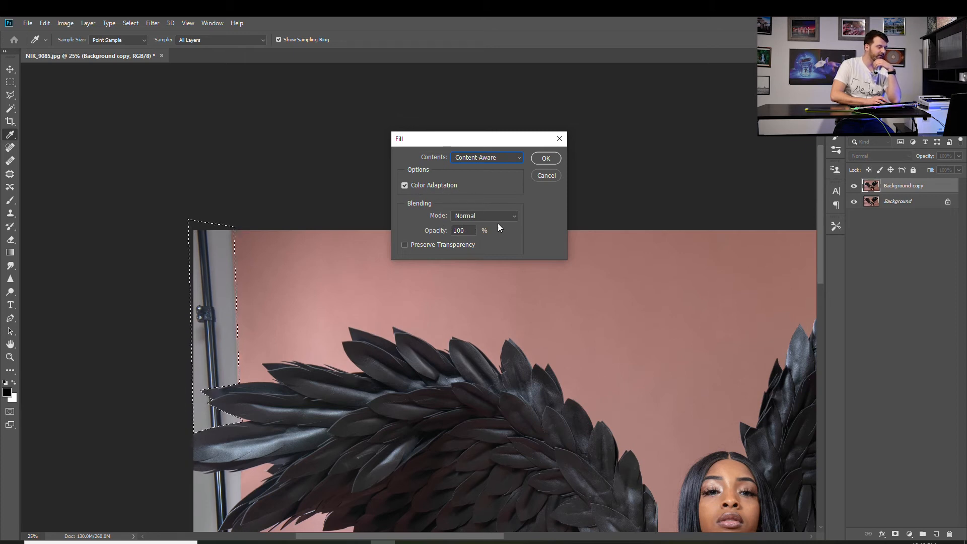
pyautogui.click(545, 160)
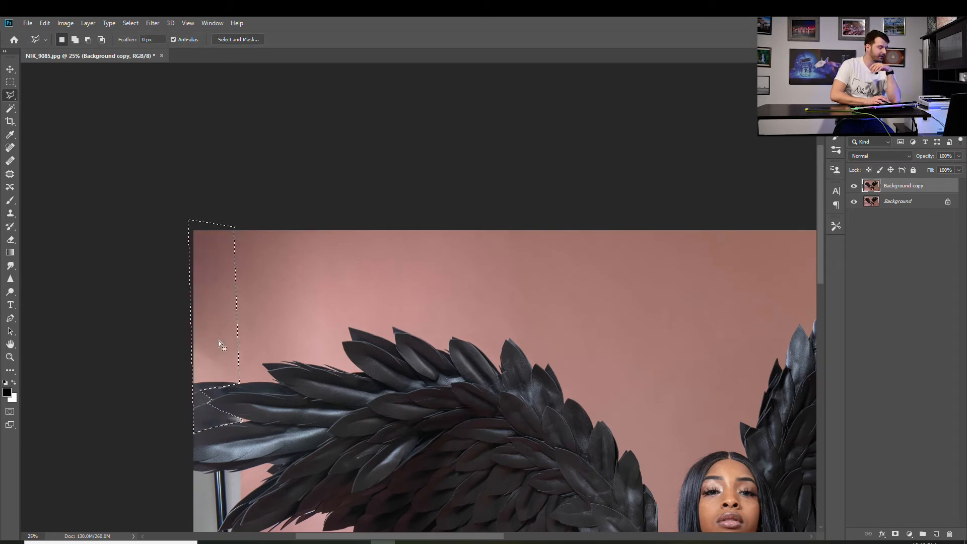
# Inspect the filled strip around the left wing's feather tips and clear the selection
pyautogui.scroll(-1, 233, 337)
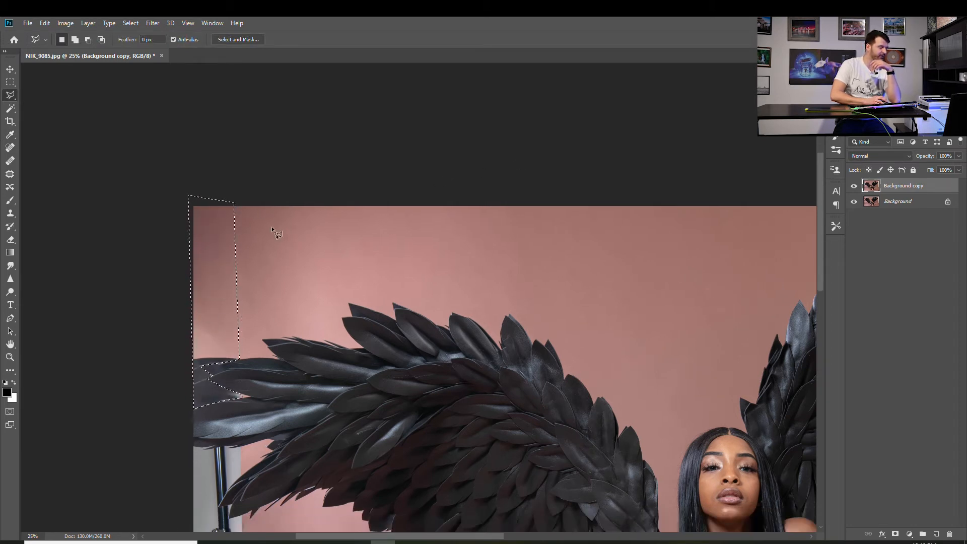
pyautogui.scroll(-2, 237, 302)
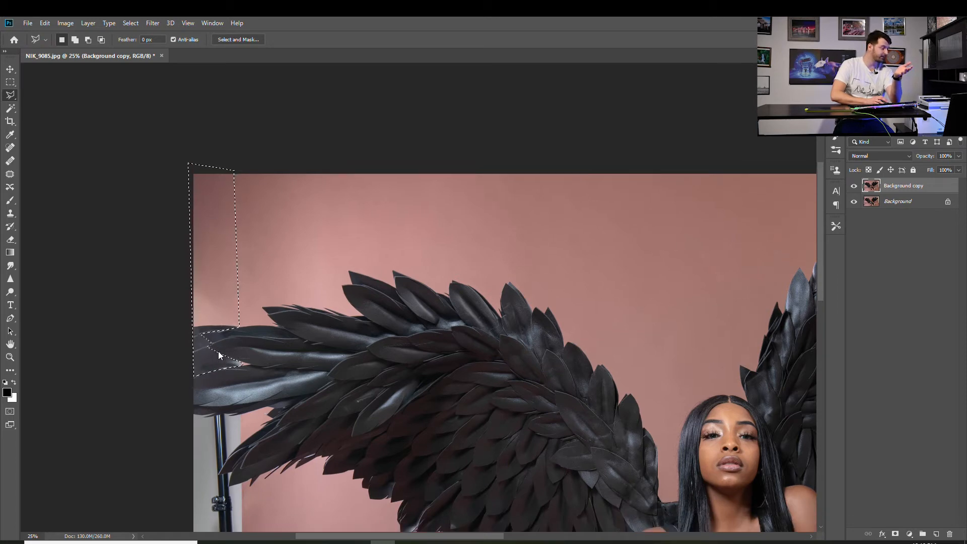
pyautogui.scroll(-3, 217, 343)
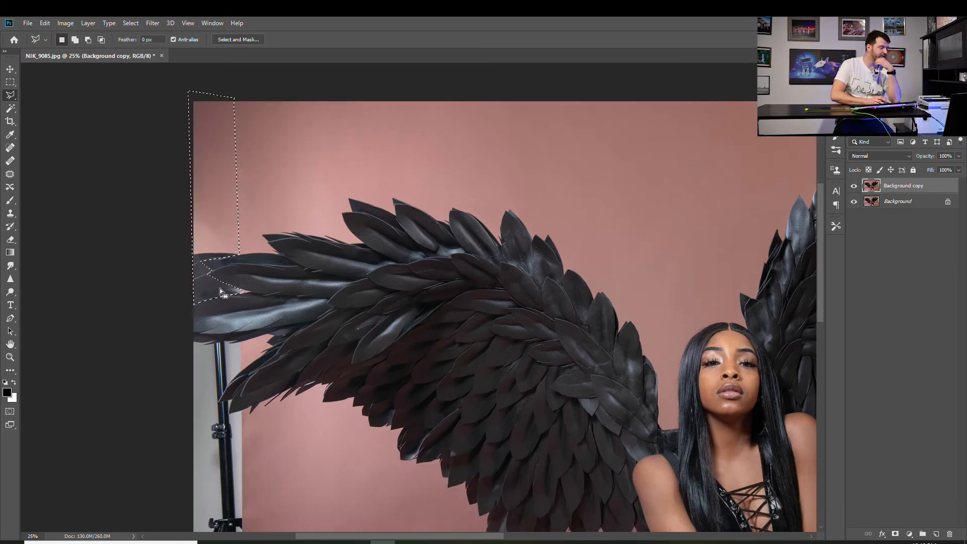
pyautogui.hotkey('ctrl', '+')
pyautogui.hotkey('ctrl', '+')
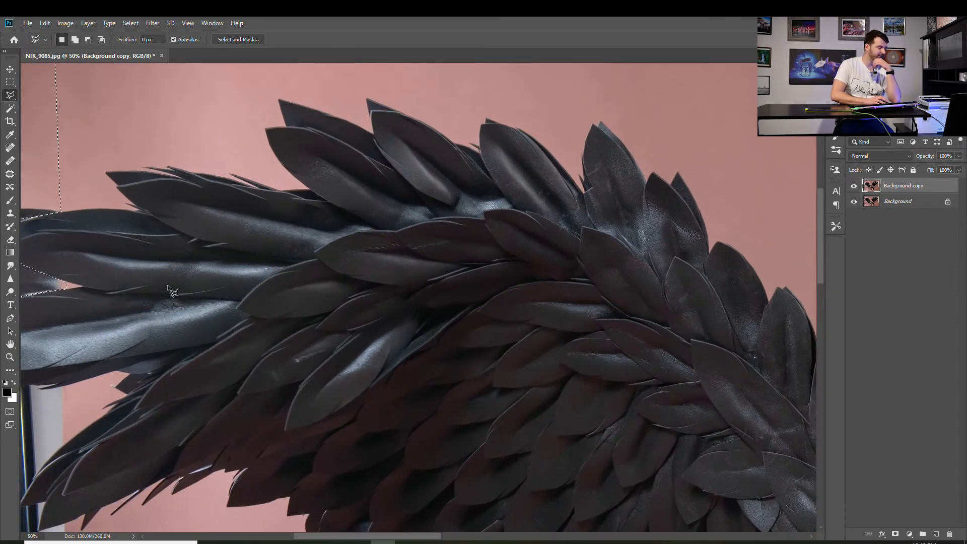
pyautogui.moveTo(123, 287)
pyautogui.mouseDown()
pyautogui.moveTo(449, 335)
pyautogui.moveTo(433, 456)
pyautogui.mouseUp()
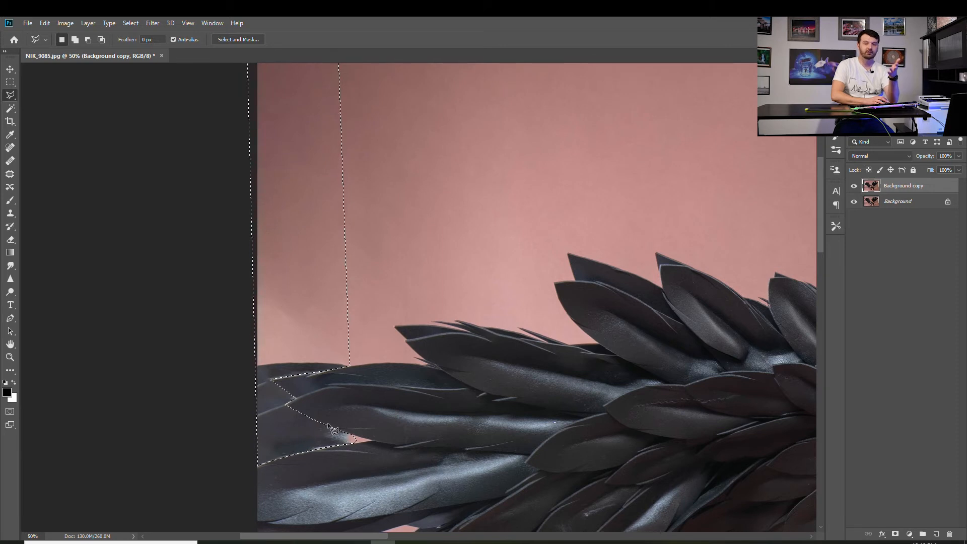
pyautogui.press('m')
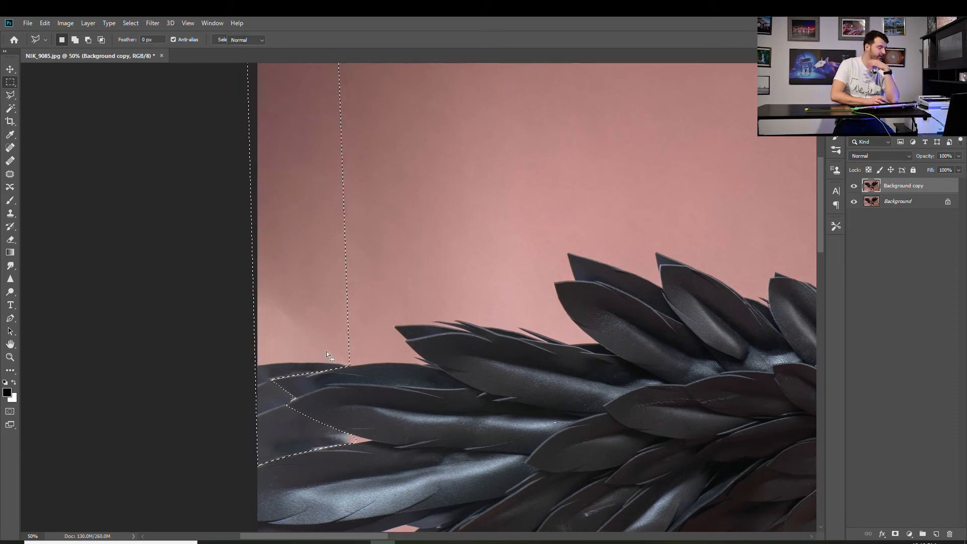
pyautogui.click(388, 341)
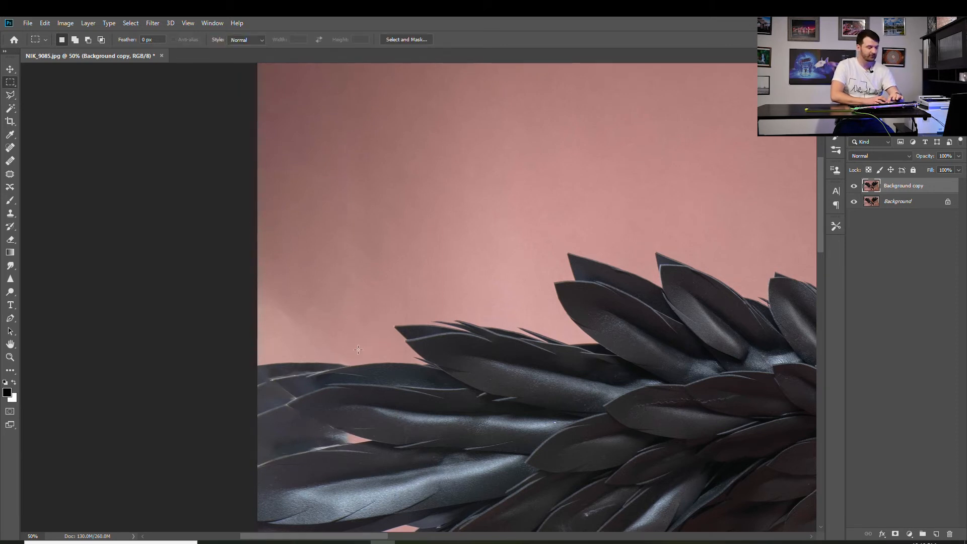
# Start a new lasso outline with the Polygonal Lasso along the original feather tips, including the pink gap between the feathers
pyautogui.press('l')
pyautogui.hotkey('ctrl', '1')
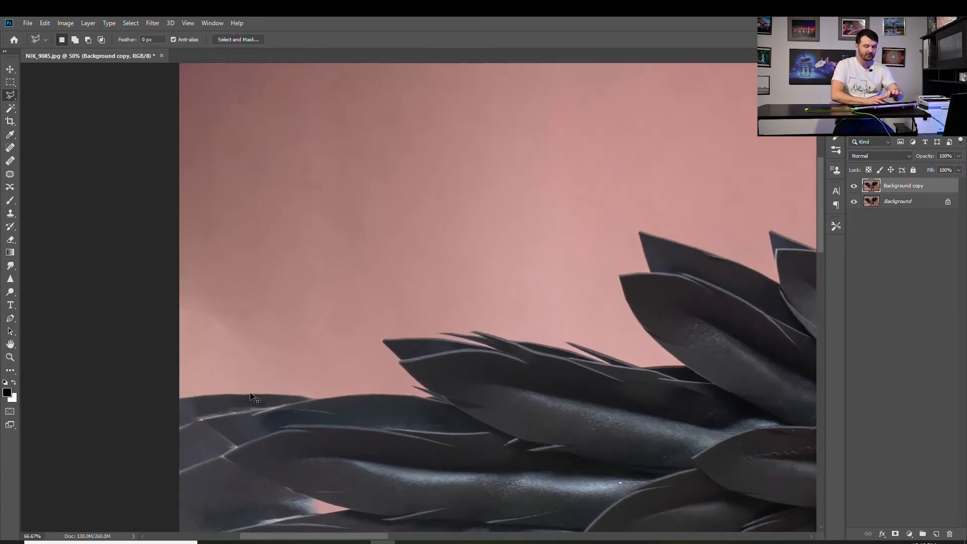
pyautogui.moveTo(249, 414); pyautogui.dragTo(321, 219)
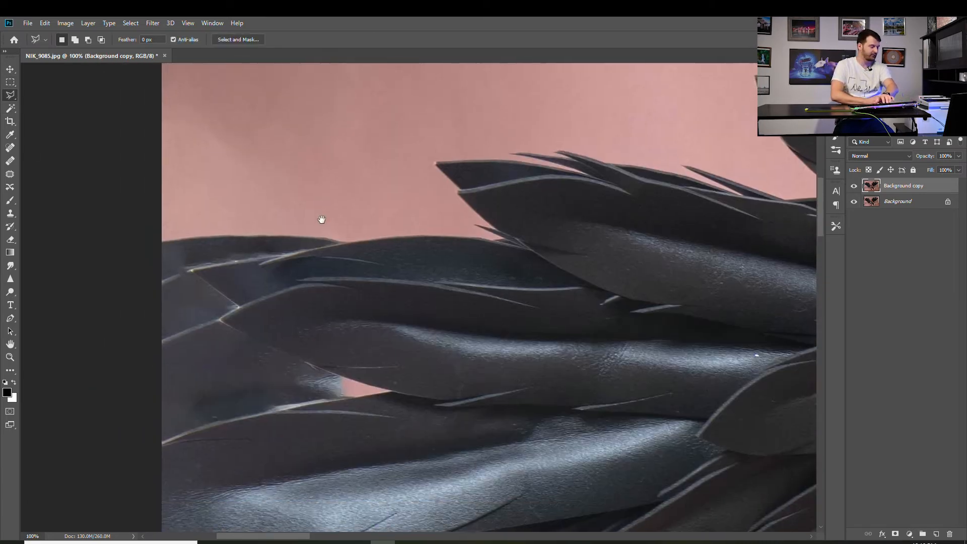
pyautogui.click(344, 244)
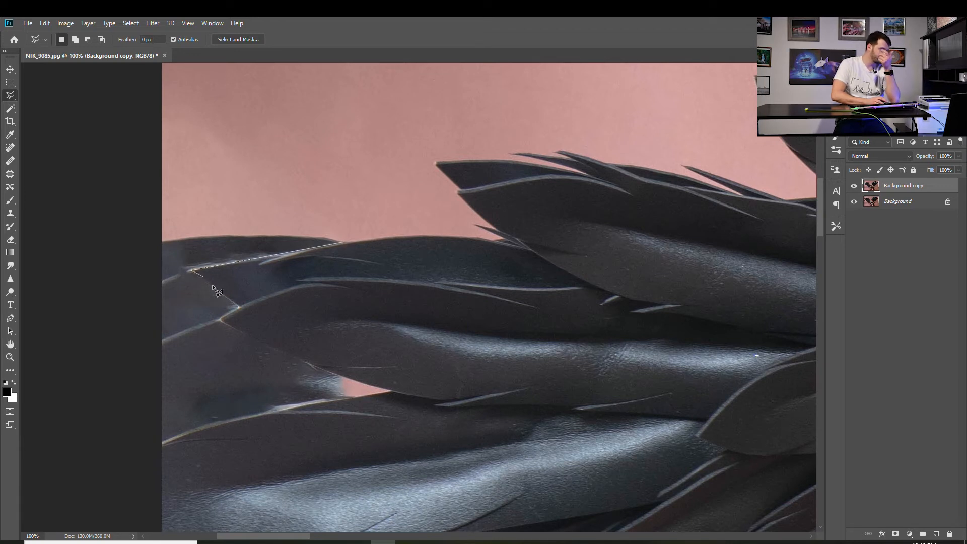
pyautogui.click(220, 319)
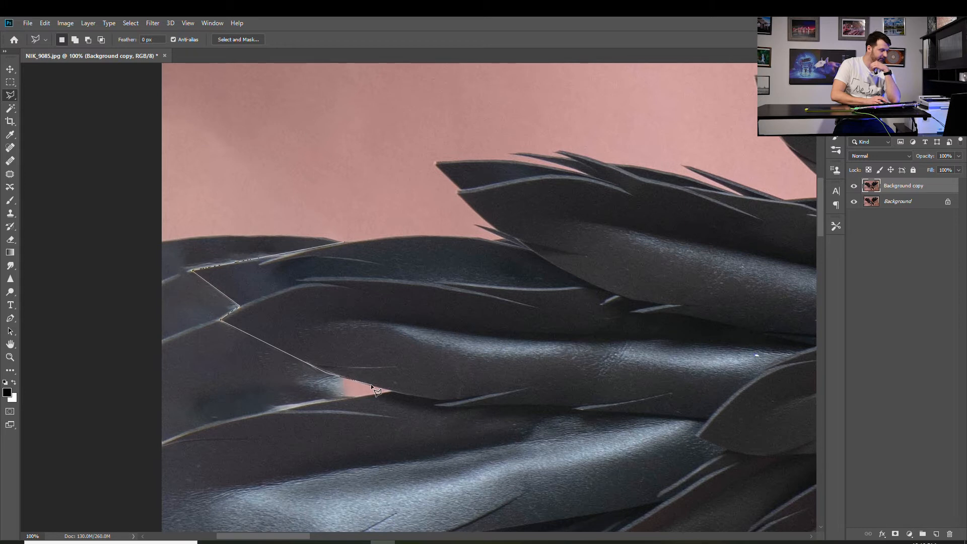
pyautogui.click(370, 397)
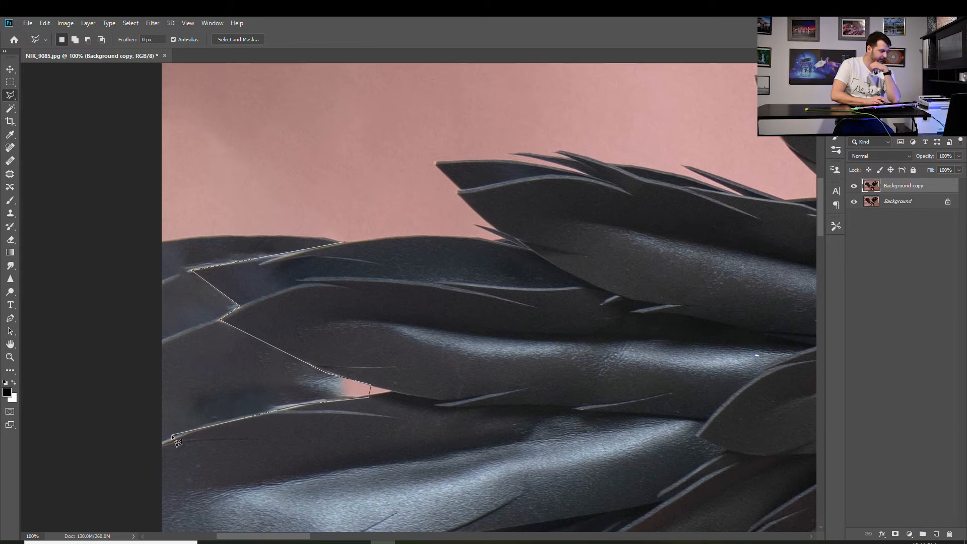
# Close the lasso outline beyond the photo's left border and through the backdrop to enclose the stray duplicated feathers
pyautogui.click(159, 444)
pyautogui.click(138, 215)
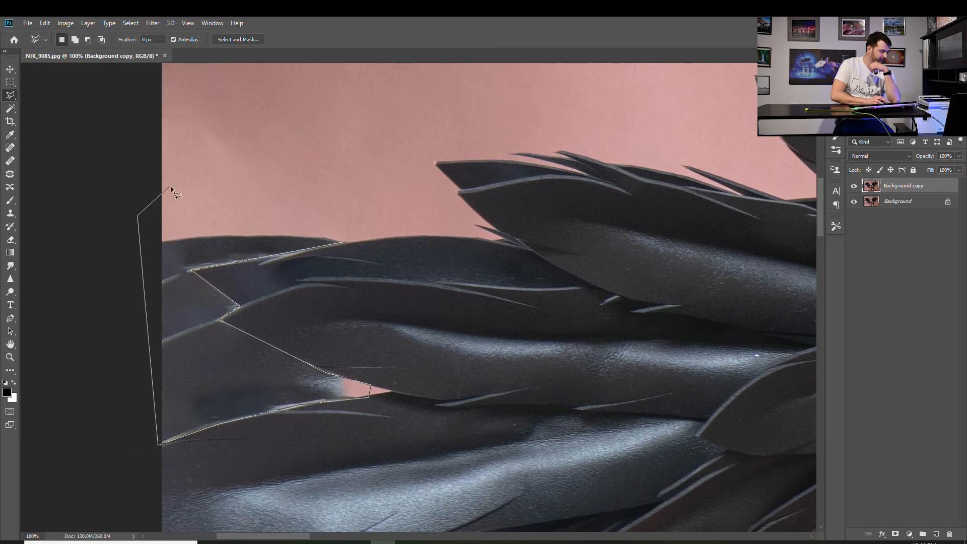
pyautogui.click(314, 216)
pyautogui.click(343, 242)
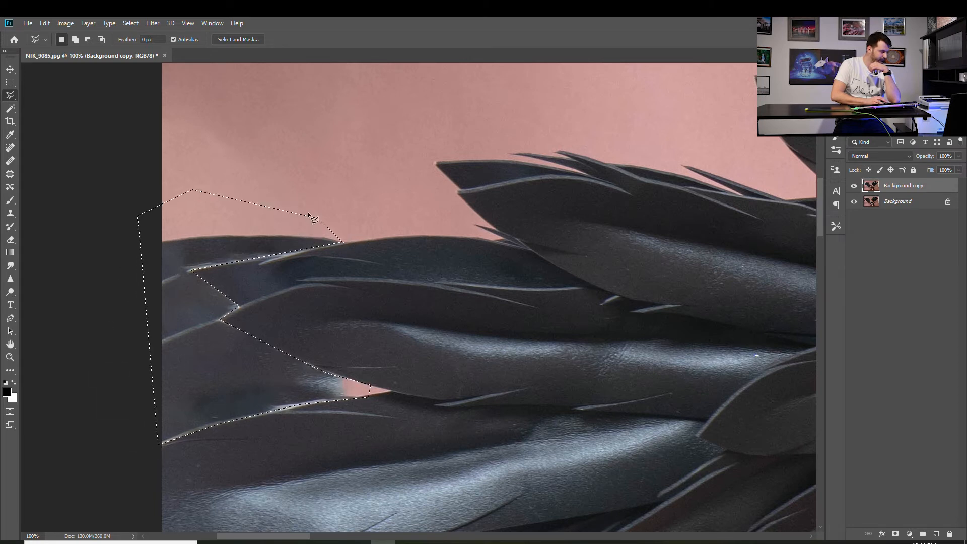
# Try filling the selected stray feathers with Content-Aware contents, Color Adaptation on, Normal mode and 100% opacity
pyautogui.rightClick(230, 234)
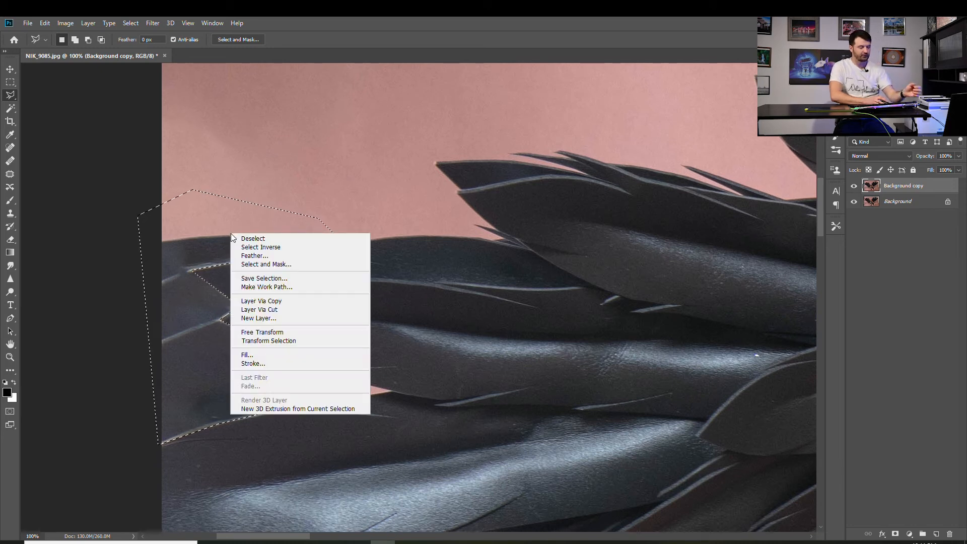
pyautogui.click(292, 353)
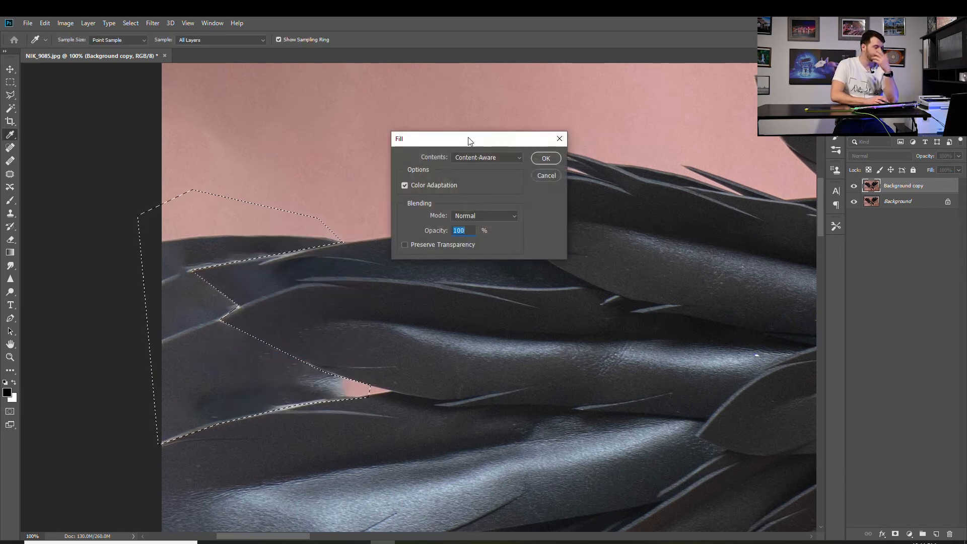
pyautogui.click(545, 158)
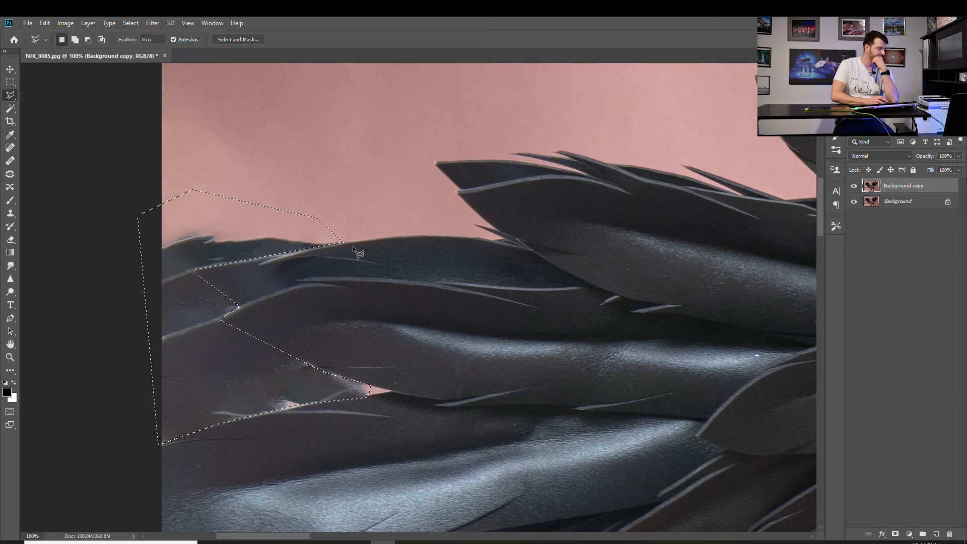
# Cover the stray duplicated feathers inside the selection with sampled pink backdrop using the Clone Stamp, and clear the selection
pyautogui.scroll(1, 317, 235)
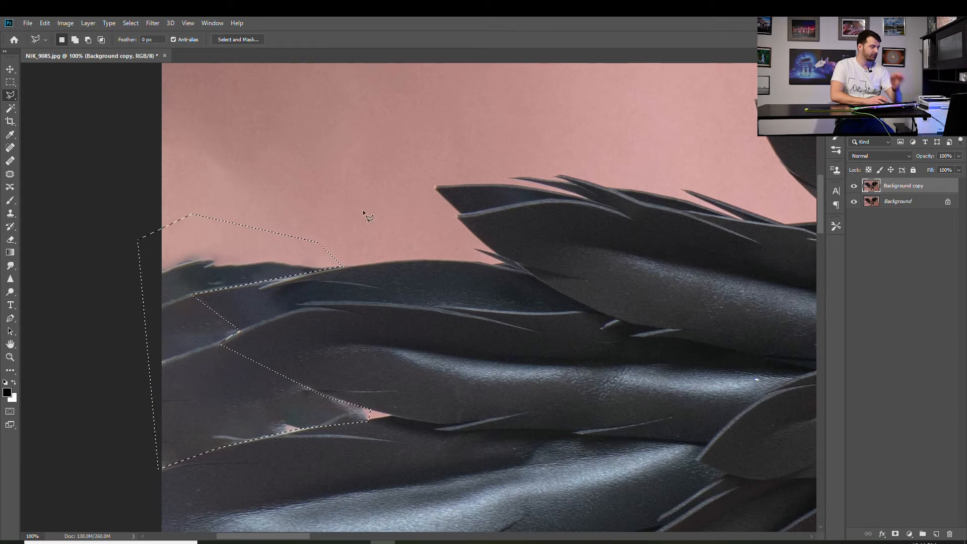
pyautogui.press('s')
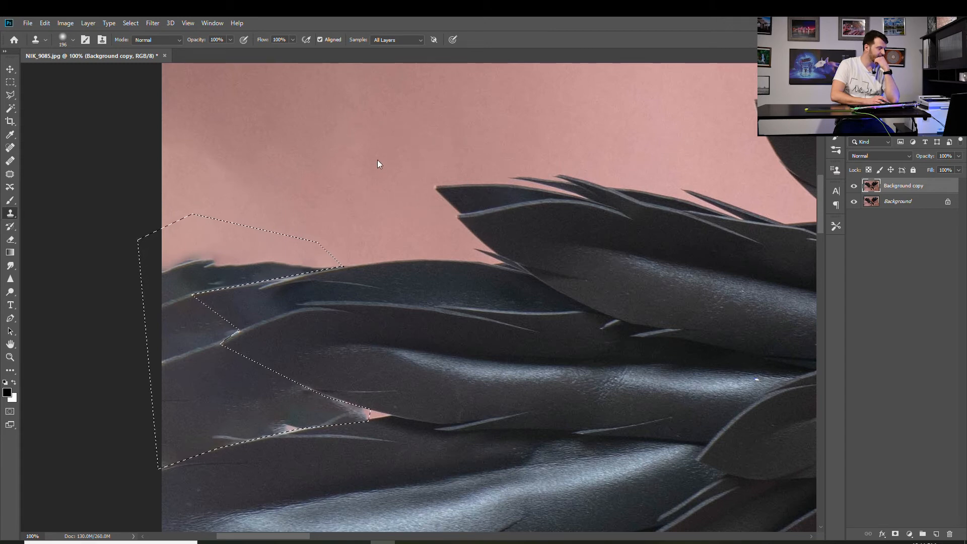
pyautogui.hotkey('ctrl', '-')
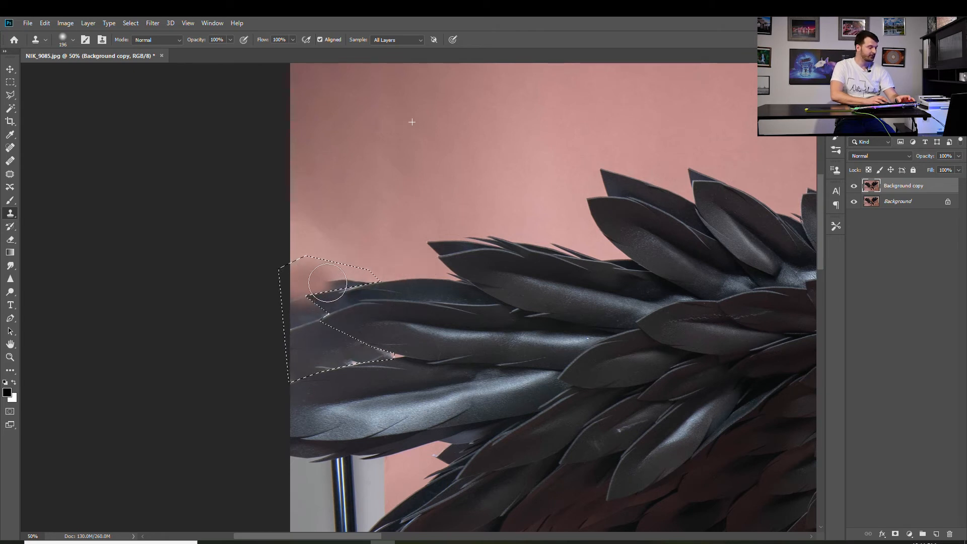
pyautogui.moveTo(327, 283); pyautogui.dragTo(371, 281)
pyautogui.click(305, 310)
pyautogui.moveTo(296, 287); pyautogui.dragTo(328, 288)
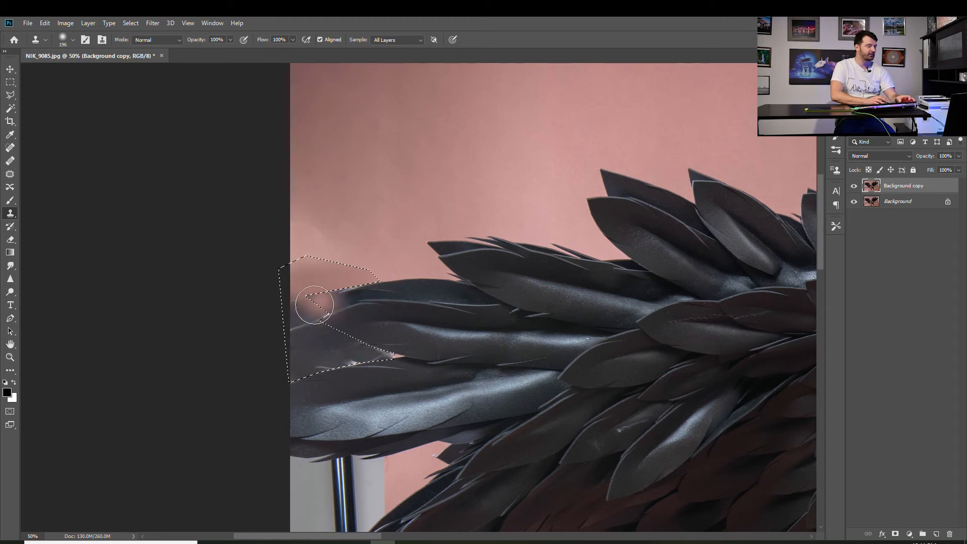
pyautogui.keyDown('alt'); pyautogui.click(321, 213); pyautogui.keyUp('alt')
pyautogui.moveTo(271, 262)
pyautogui.mouseDown()
pyautogui.moveTo(343, 261)
pyautogui.moveTo(306, 271)
pyautogui.moveTo(361, 272)
pyautogui.mouseUp()
pyautogui.keyDown('alt'); pyautogui.click(309, 231); pyautogui.keyUp('alt')
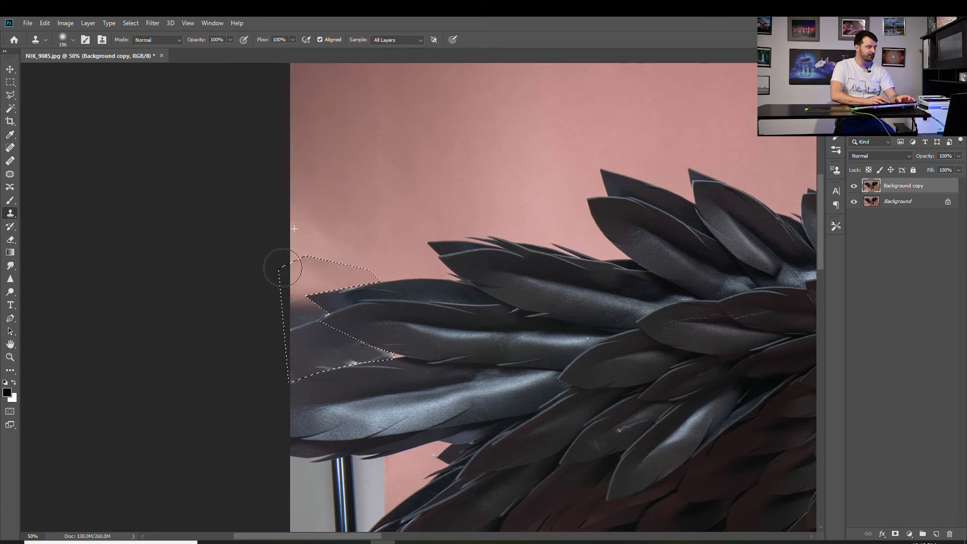
pyautogui.moveTo(312, 253)
pyautogui.mouseDown()
pyautogui.moveTo(276, 319)
pyautogui.moveTo(305, 304)
pyautogui.moveTo(322, 352)
pyautogui.moveTo(312, 347)
pyautogui.moveTo(325, 359)
pyautogui.moveTo(353, 346)
pyautogui.moveTo(386, 347)
pyautogui.moveTo(382, 354)
pyautogui.moveTo(296, 305)
pyautogui.moveTo(296, 282)
pyautogui.mouseUp()
pyautogui.keyDown('alt'); pyautogui.click(338, 230); pyautogui.keyUp('alt')
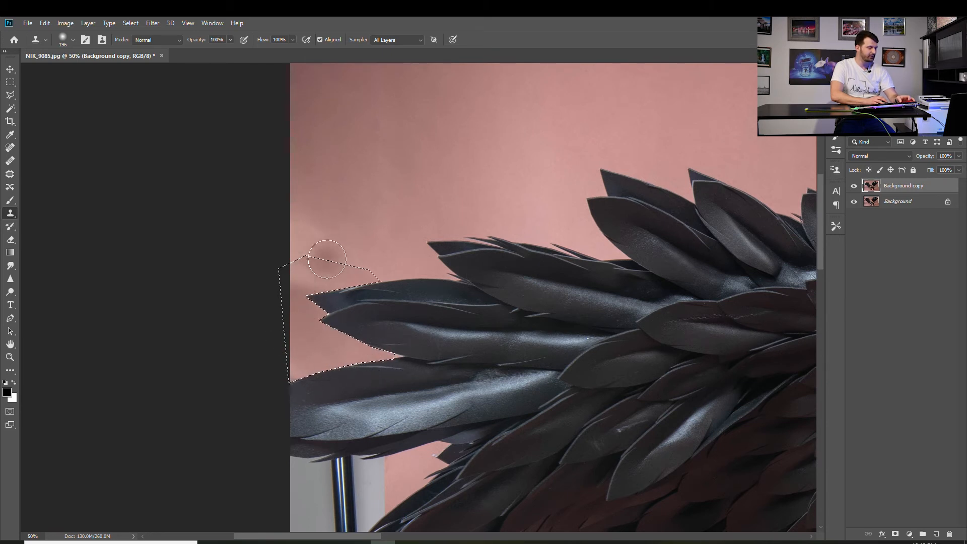
pyautogui.press('m')
pyautogui.hotkey('ctrl', 'd')
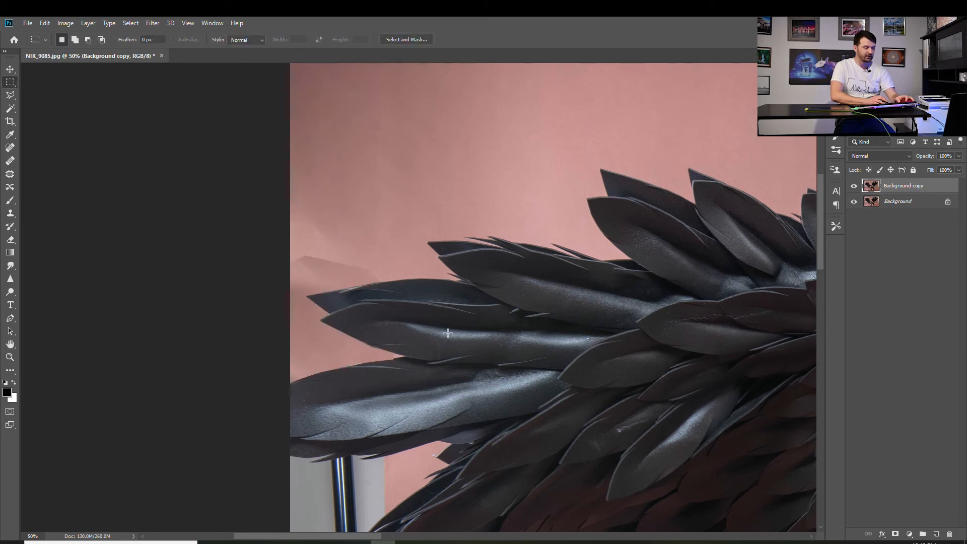
# Blend the hard seam above the left wing's outer feather tips with Clone Stamp strokes sampled from the backdrop above
pyautogui.press('s')
pyautogui.click(364, 193)
pyautogui.hotkey('ctrl', 'z')
pyautogui.keyDown('alt'); pyautogui.click(326, 208); pyautogui.keyUp('alt')
pyautogui.moveTo(314, 248)
pyautogui.mouseDown()
pyautogui.moveTo(320, 255)
pyautogui.moveTo(347, 237)
pyautogui.moveTo(306, 259)
pyautogui.moveTo(326, 249)
pyautogui.moveTo(382, 266)
pyautogui.mouseUp()
pyautogui.keyDown('alt'); pyautogui.click(366, 224); pyautogui.keyUp('alt')
pyautogui.keyDown('alt'); pyautogui.click(368, 198); pyautogui.keyUp('alt')
pyautogui.moveTo(297, 224); pyautogui.dragTo(302, 226)
pyautogui.keyDown('alt'); pyautogui.click(352, 207); pyautogui.keyUp('alt')
pyautogui.moveTo(362, 249); pyautogui.dragTo(367, 249)
pyautogui.keyDown('alt'); pyautogui.click(360, 207); pyautogui.keyUp('alt')
# Start a Polygonal Lasso outline along the left wing's lower feather tips where they overlap the light stand and grey wall
pyautogui.scroll(1, 370, 210)
pyautogui.hotkey('ctrl', '-')
pyautogui.hotkey('ctrl', '-')
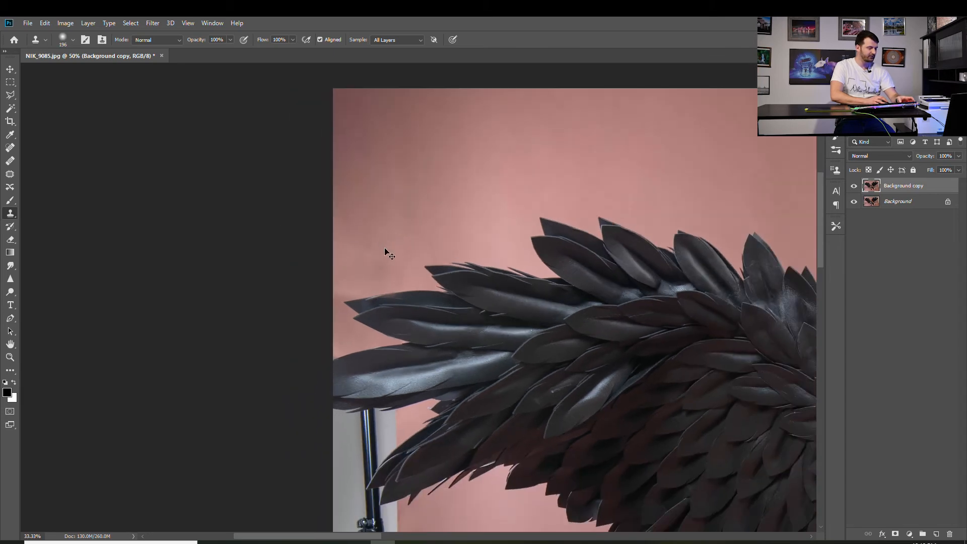
pyautogui.moveTo(481, 369); pyautogui.dragTo(465, 159)
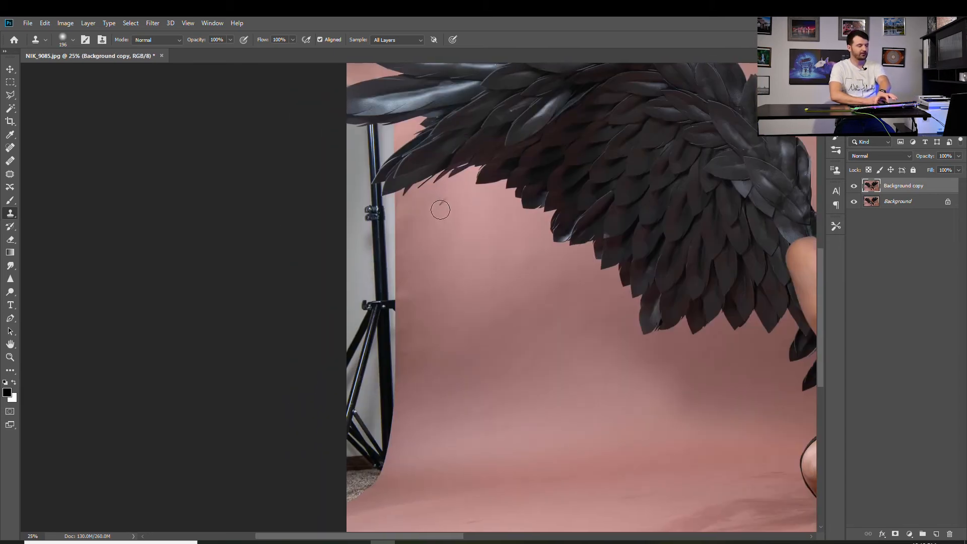
pyautogui.press('l')
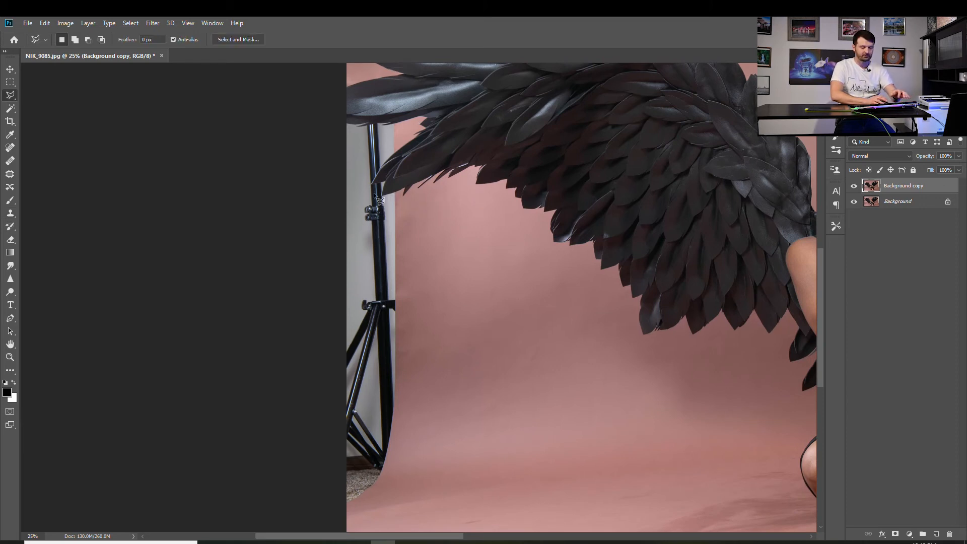
pyautogui.hotkey('ctrl', '+')
pyautogui.moveTo(425, 222); pyautogui.dragTo(463, 330)
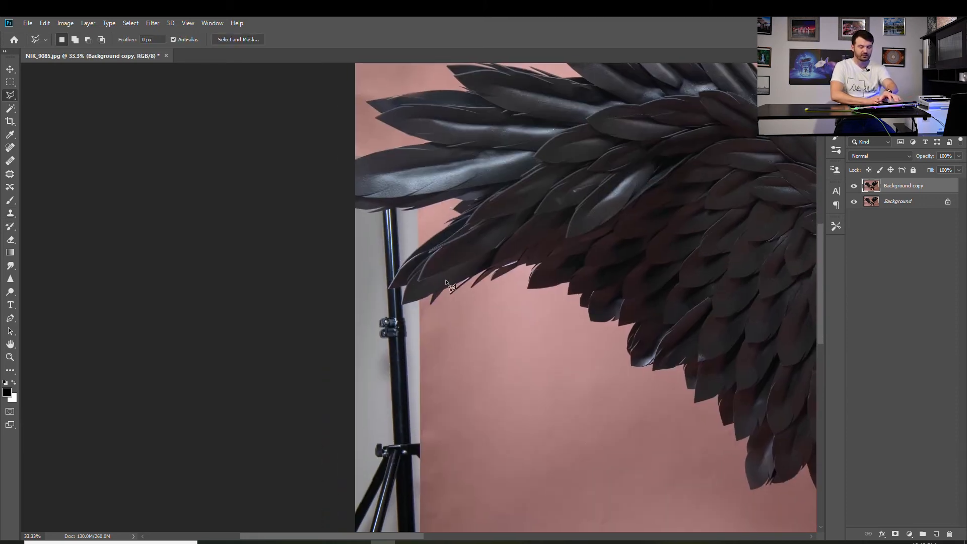
pyautogui.hotkey('ctrl', '+')
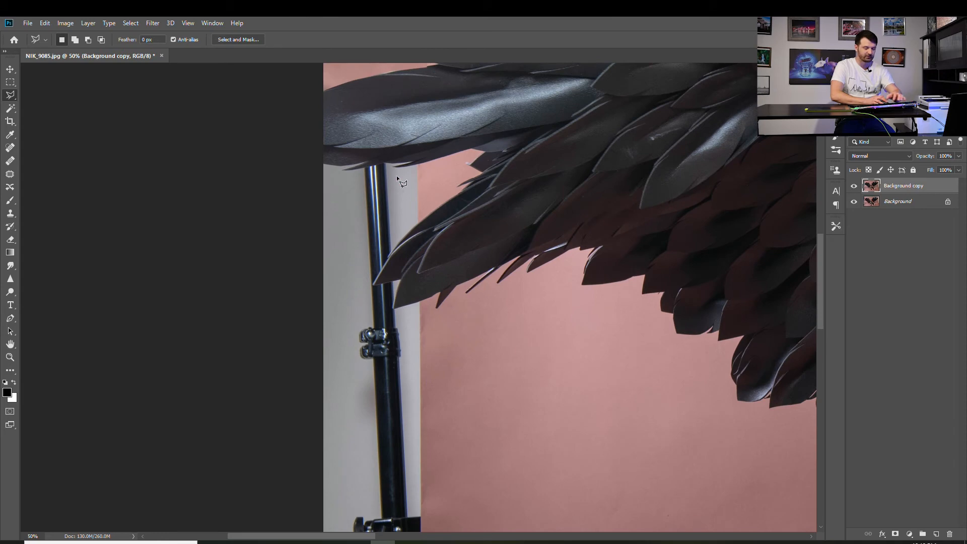
pyautogui.hotkey('ctrl', '+')
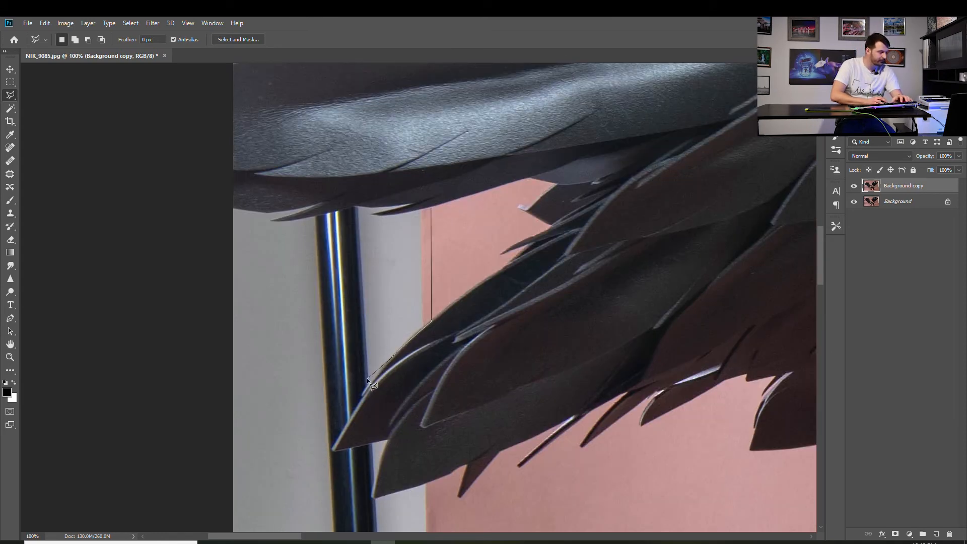
pyautogui.moveTo(373, 495); pyautogui.dragTo(377, 226)
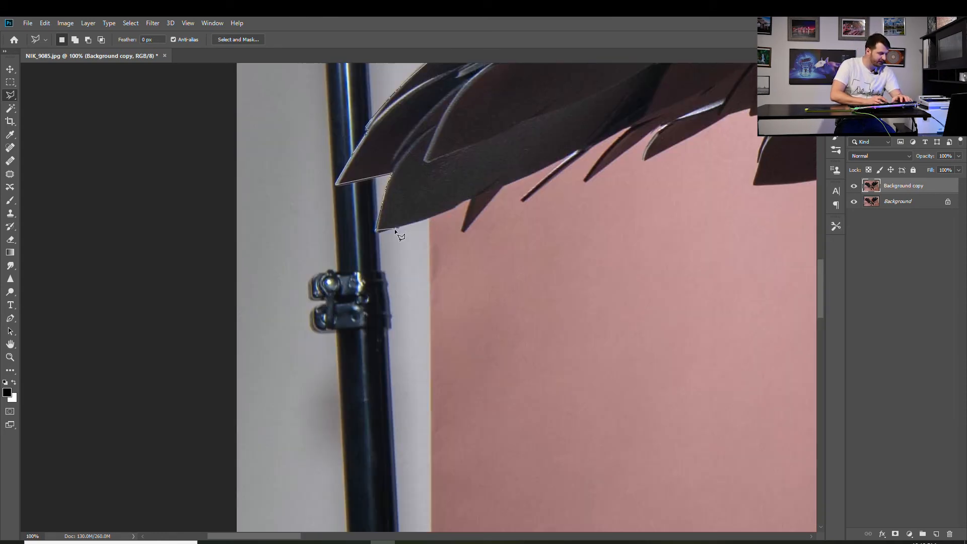
pyautogui.click(427, 218)
# Continue the lasso outline down the backdrop beside the light stand, around the carpet corner and past the photo's left border
pyautogui.moveTo(459, 381); pyautogui.dragTo(487, 67)
pyautogui.moveTo(458, 513); pyautogui.dragTo(489, 70)
pyautogui.moveTo(492, 453); pyautogui.dragTo(483, 242)
pyautogui.click(484, 443)
pyautogui.moveTo(337, 75); pyautogui.dragTo(328, 206)
pyautogui.moveTo(338, 518); pyautogui.dragTo(407, 301)
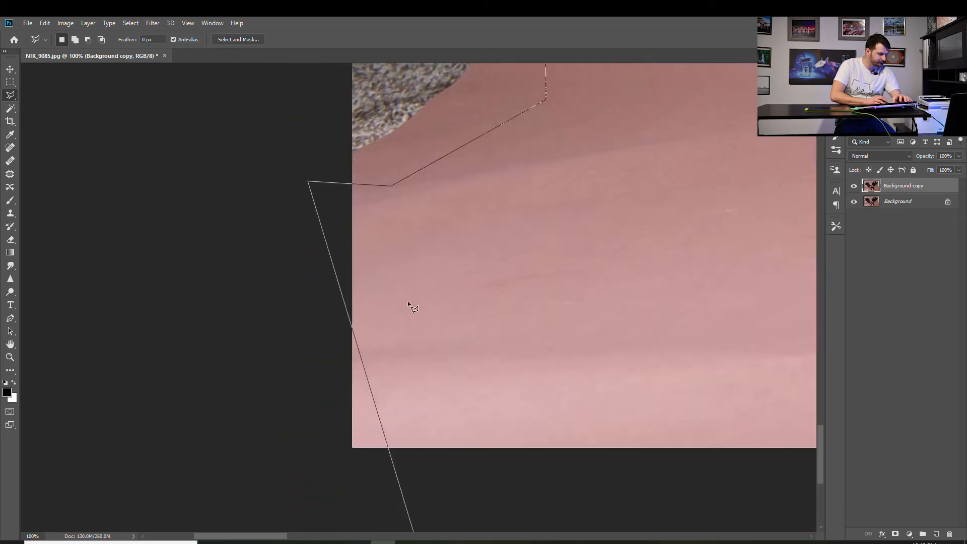
# Run the lasso outline up outside the left border and close it along the underside of the long outer feather
pyautogui.moveTo(496, 178); pyautogui.dragTo(491, 271)
pyautogui.click(493, 381)
pyautogui.click(472, 103)
pyautogui.moveTo(473, 220); pyautogui.dragTo(510, 426)
pyautogui.click(474, 448)
pyautogui.click(354, 464)
pyautogui.click(354, 307)
pyautogui.click(369, 170)
pyautogui.moveTo(417, 496); pyautogui.dragTo(259, 75)
pyautogui.click(207, 428)
pyautogui.moveTo(357, 76); pyautogui.dragTo(407, 489)
pyautogui.click(302, 90)
pyautogui.moveTo(303, 90)
pyautogui.mouseDown()
pyautogui.moveTo(326, 469)
pyautogui.moveTo(286, 478)
pyautogui.mouseUp()
pyautogui.click(320, 168)
pyautogui.click(304, 171)
pyautogui.click(301, 100)
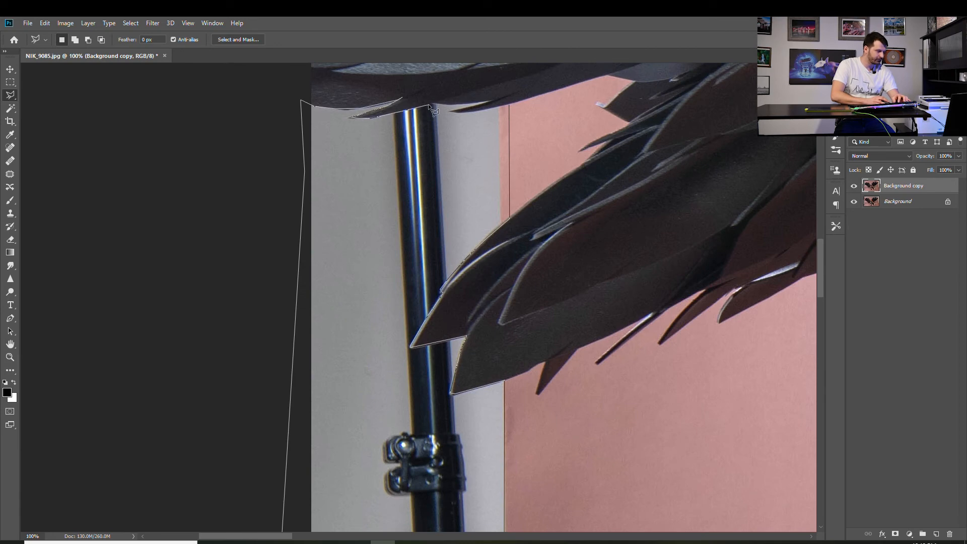
pyautogui.click(510, 104)
# Fill the selected grey wall and light stand area below the left wing using the Fill command
pyautogui.moveTo(510, 453)
pyautogui.mouseDown()
pyautogui.moveTo(529, 207)
pyautogui.moveTo(558, 441)
pyautogui.mouseUp()
pyautogui.hotkey('ctrl', '-')
pyautogui.hotkey('ctrl', '-')
pyautogui.hotkey('ctrl', '-')
pyautogui.rightClick(460, 263)
pyautogui.click(479, 384)
pyautogui.click(539, 157)
pyautogui.moveTo(540, 158)
pyautogui.mouseDown()
pyautogui.moveTo(557, 259)
pyautogui.moveTo(537, 171)
pyautogui.mouseUp()
# Clone clean pink backdrop over the flaws in the filled area below the left wing, and clear the selection
pyautogui.press('s')
pyautogui.keyDown('alt'); pyautogui.click(554, 443); pyautogui.keyUp('alt')
pyautogui.moveTo(487, 375); pyautogui.dragTo(486, 335)
pyautogui.keyDown('alt'); pyautogui.click(565, 339); pyautogui.keyUp('alt')
pyautogui.moveTo(443, 182); pyautogui.dragTo(461, 207)
pyautogui.keyDown('alt'); pyautogui.click(571, 254); pyautogui.keyUp('alt')
pyautogui.moveTo(474, 133)
pyautogui.mouseDown()
pyautogui.moveTo(434, 104)
pyautogui.moveTo(478, 310)
pyautogui.mouseUp()
pyautogui.keyDown('alt'); pyautogui.click(581, 360); pyautogui.keyUp('alt')
pyautogui.moveTo(536, 529); pyautogui.dragTo(505, 420)
pyautogui.moveTo(436, 440); pyautogui.dragTo(409, 465)
pyautogui.hotkey('ctrl', 'd')
pyautogui.press('m')
# Clone backdrop over the remaining seams along the photo's left edge at 100% opacity
pyautogui.press('s')
pyautogui.keyDown('alt'); pyautogui.click(524, 243); pyautogui.keyUp('alt')
pyautogui.moveTo(466, 329); pyautogui.dragTo(455, 76)
pyautogui.keyDown('alt'); pyautogui.click(532, 304); pyautogui.keyUp('alt')
pyautogui.moveTo(441, 446); pyautogui.dragTo(448, 430)
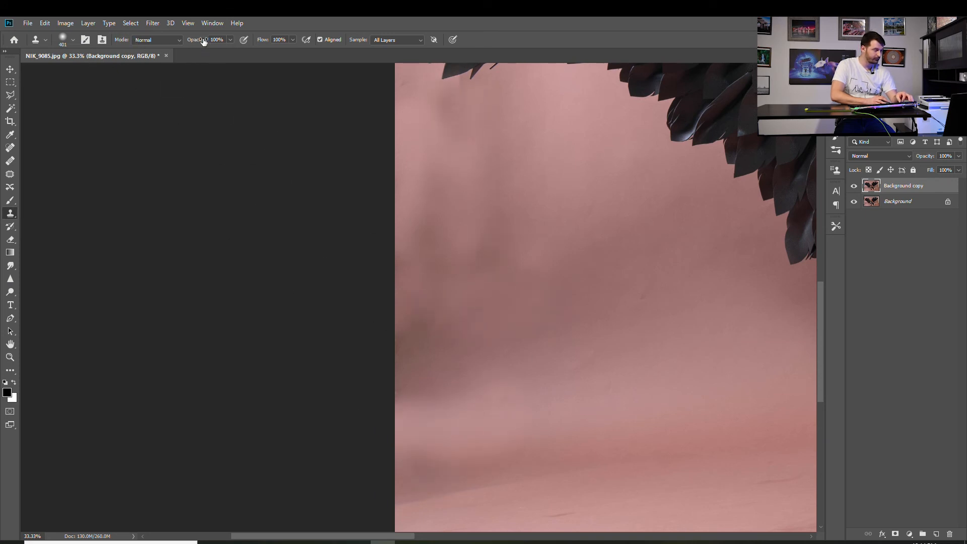
# Lower the Clone Stamp opacity to 38%, blend the dark patches along the backdrop's left side, and undo the stray stamp
pyautogui.moveTo(170, 43); pyautogui.dragTo(171, 44)
pyautogui.keyDown('alt'); pyautogui.click(625, 290); pyautogui.keyUp('alt')
pyautogui.moveTo(448, 369); pyautogui.dragTo(482, 395)
pyautogui.keyDown('alt'); pyautogui.click(555, 324); pyautogui.keyUp('alt')
pyautogui.moveTo(442, 347)
pyautogui.mouseDown()
pyautogui.moveTo(378, 348)
pyautogui.moveTo(403, 343)
pyautogui.mouseUp()
pyautogui.keyDown('alt'); pyautogui.click(559, 279); pyautogui.keyUp('alt')
pyautogui.moveTo(445, 271)
pyautogui.mouseDown()
pyautogui.moveTo(506, 265)
pyautogui.moveTo(512, 254)
pyautogui.moveTo(497, 222)
pyautogui.moveTo(395, 252)
pyautogui.moveTo(513, 227)
pyautogui.mouseUp()
pyautogui.keyDown('alt'); pyautogui.click(528, 262); pyautogui.keyUp('alt')
pyautogui.keyDown('alt'); pyautogui.click(546, 190); pyautogui.keyUp('alt')
pyautogui.click(584, 152)
pyautogui.moveTo(470, 172)
pyautogui.mouseDown()
pyautogui.moveTo(453, 175)
pyautogui.moveTo(440, 219)
pyautogui.moveTo(466, 225)
pyautogui.mouseUp()
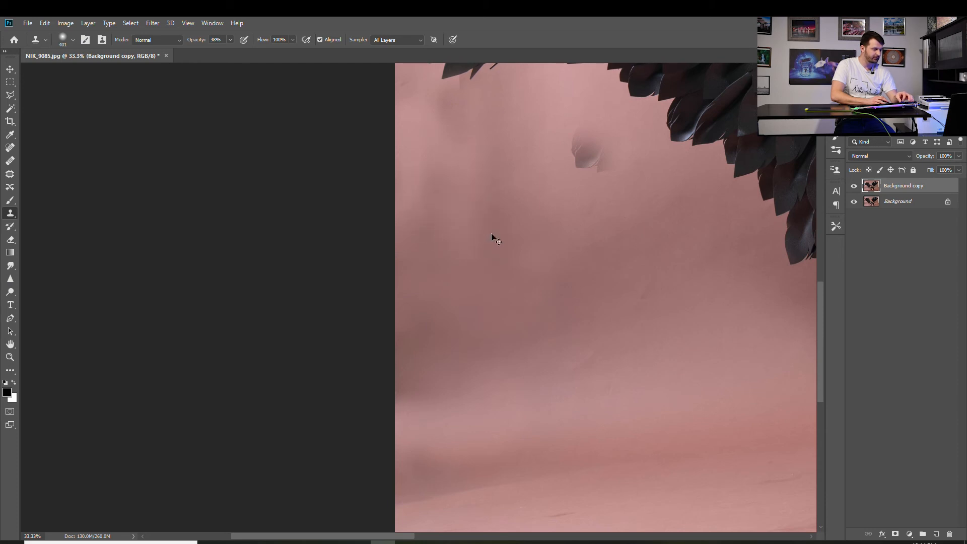
pyautogui.hotkey('ctrl', 'z')
# Even out the streaky backdrop tones below the left wing with further Clone Stamp strokes at 38% opacity
pyautogui.keyDown('alt'); pyautogui.click(541, 235); pyautogui.keyUp('alt')
pyautogui.moveTo(436, 222); pyautogui.dragTo(453, 215)
pyautogui.keyDown('alt'); pyautogui.click(585, 273); pyautogui.keyUp('alt')
pyautogui.moveTo(532, 257); pyautogui.dragTo(503, 226)
pyautogui.moveTo(479, 171); pyautogui.dragTo(511, 304)
pyautogui.keyDown('alt'); pyautogui.click(631, 298); pyautogui.keyUp('alt')
pyautogui.moveTo(519, 248)
pyautogui.mouseDown()
pyautogui.moveTo(494, 275)
pyautogui.moveTo(420, 226)
pyautogui.mouseUp()
# Reduce the Clone Stamp brush to 102 px and retouch the backdrop just below the left wing's lower feather tips
pyautogui.rightClick(506, 269)
pyautogui.click(563, 288)
pyautogui.rightClick(496, 241)
pyautogui.click(558, 261)
pyautogui.keyDown('alt'); pyautogui.click(495, 215); pyautogui.keyUp('alt')
pyautogui.moveTo(488, 223); pyautogui.dragTo(490, 219)
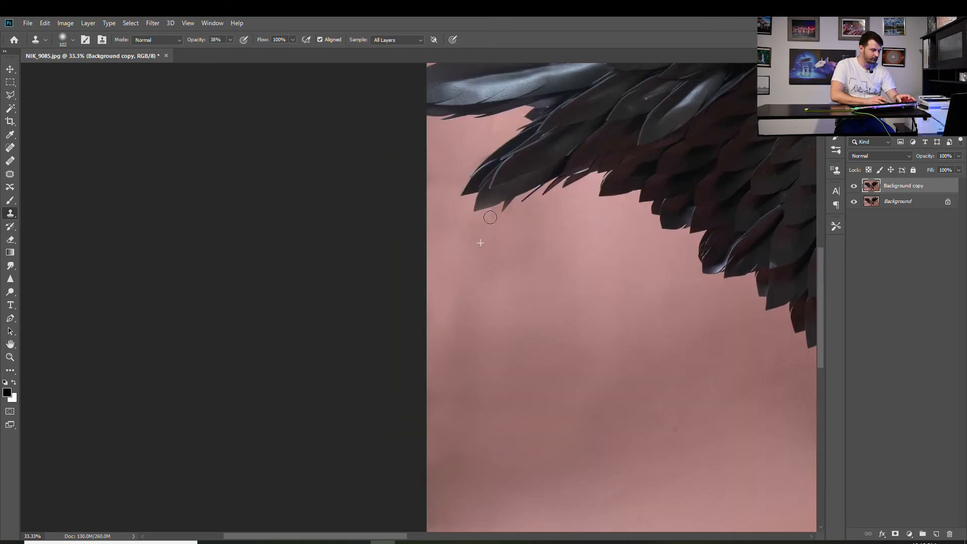
# Enlarge the Clone Stamp brush and check the blended backdrop and floor across the whole photo
pyautogui.hscroll(5, 490, 217)
pyautogui.scroll(-3, 489, 217)
pyautogui.hscroll(-2, 395, 231)
pyautogui.rightClick(337, 319)
pyautogui.click(331, 335)
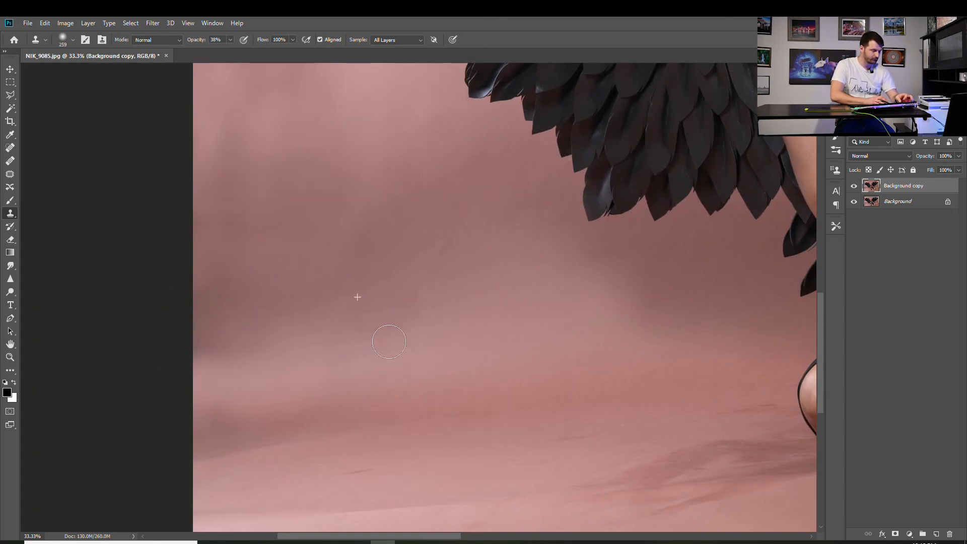
pyautogui.hscroll(5, 389, 341)
pyautogui.hotkey('ctrl', '-')
pyautogui.hotkey('ctrl', '-')
pyautogui.hotkey('ctrl', '-')
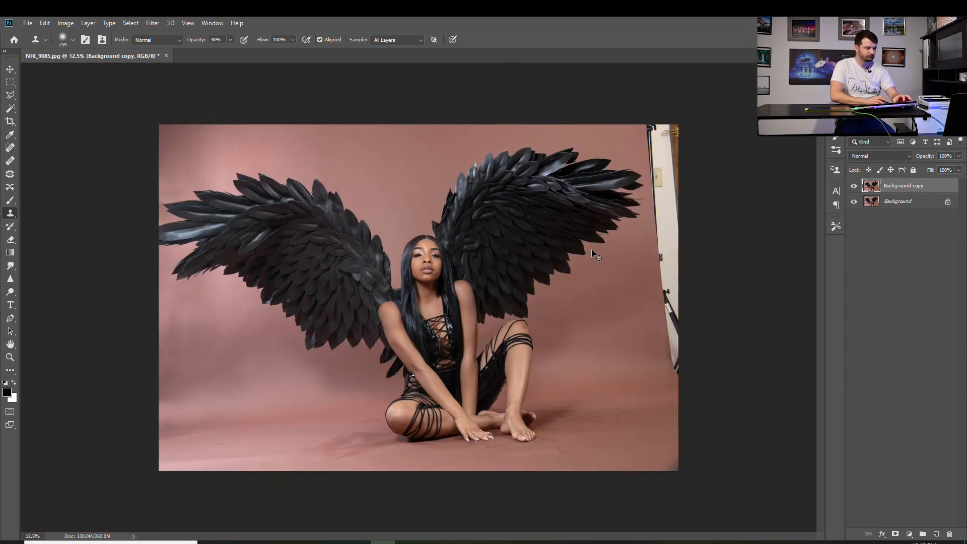
# Start a Polygonal Lasso outline inside the backdrop edge beside the right wing, running from the photo's upper border toward the floor
pyautogui.hotkey('ctrl', '+')
pyautogui.hotkey('ctrl', '+')
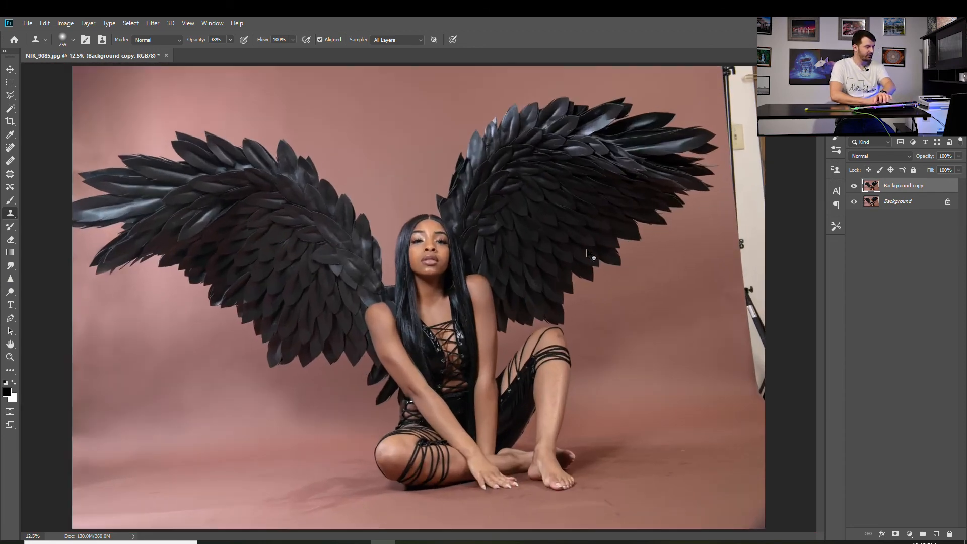
pyautogui.moveTo(728, 256); pyautogui.dragTo(587, 375)
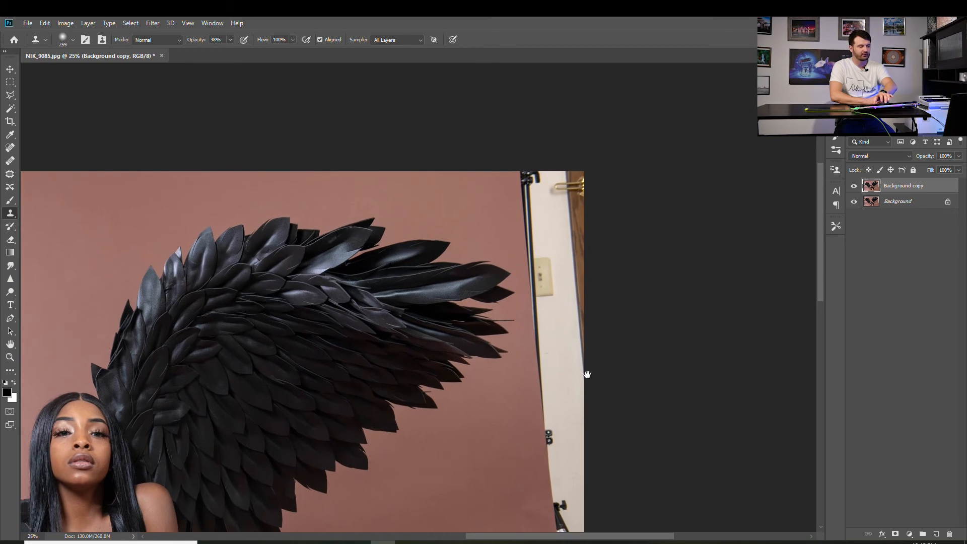
pyautogui.press('j')
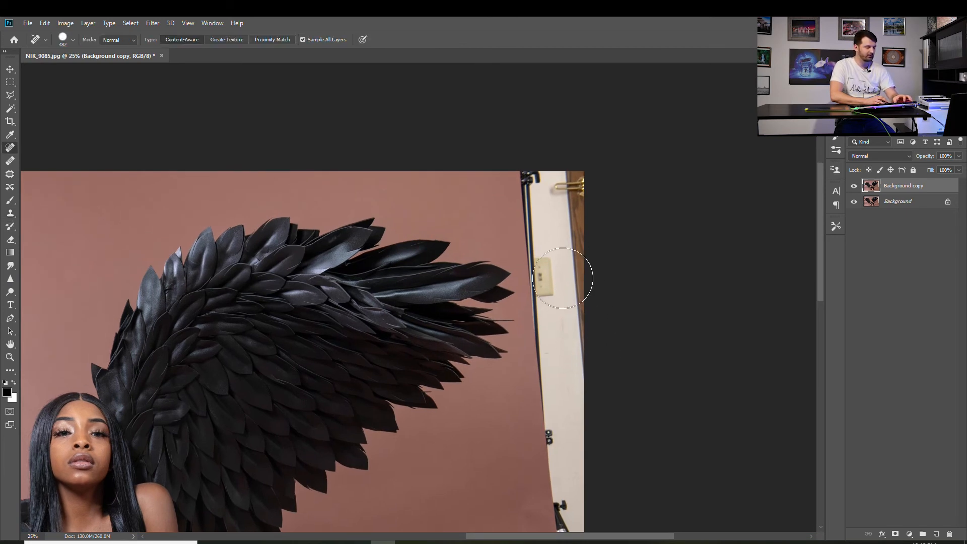
pyautogui.press('l')
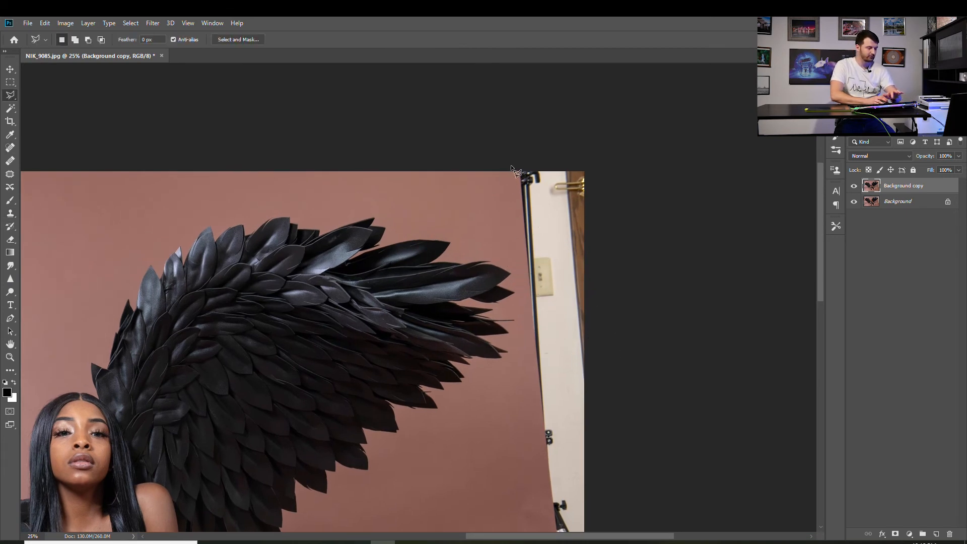
pyautogui.click(516, 171)
pyautogui.click(527, 316)
pyautogui.click(547, 359)
pyautogui.moveTo(533, 275); pyautogui.dragTo(484, 29)
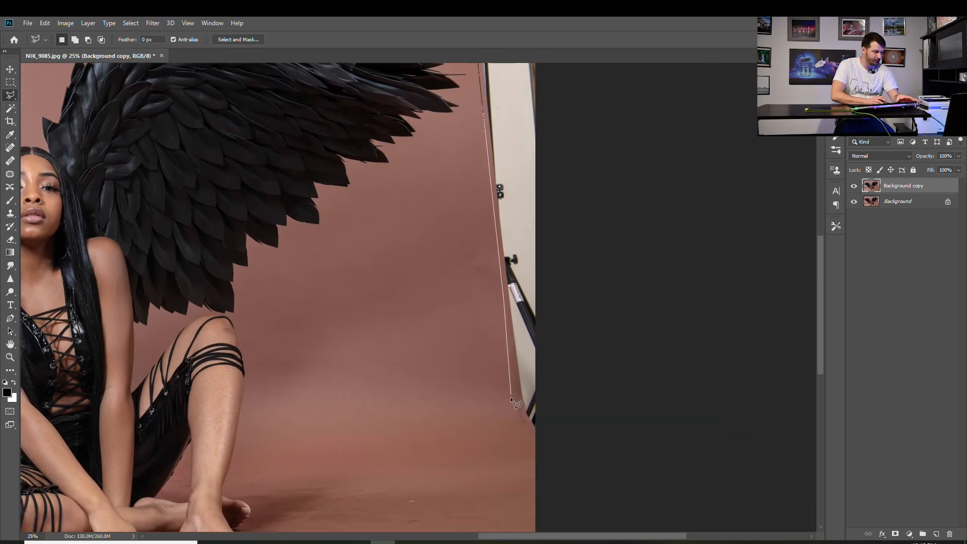
# Close the lasso outline beyond the photo's right border to enclose the stand, white wall and door
pyautogui.click(554, 440)
pyautogui.click(567, 156)
pyautogui.moveTo(574, 119); pyautogui.dragTo(594, 383)
pyautogui.click(574, 172)
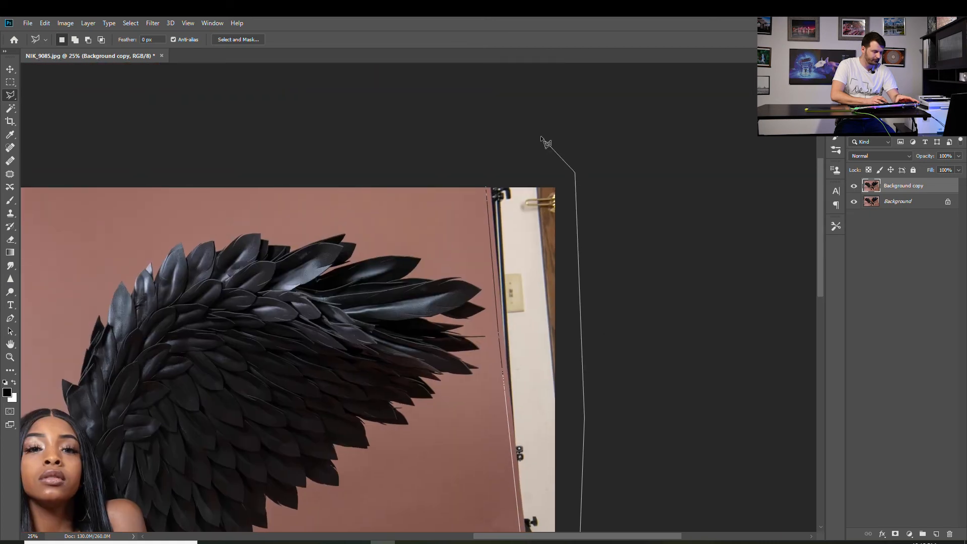
pyautogui.click(485, 187)
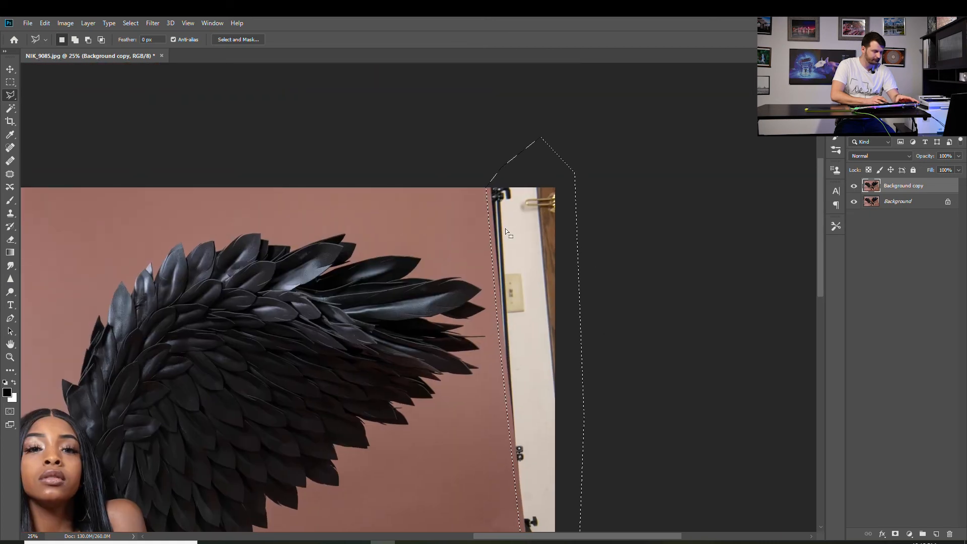
# Fill the selected strip beside the right wing using the Fill command, and clear the selection
pyautogui.rightClick(535, 273)
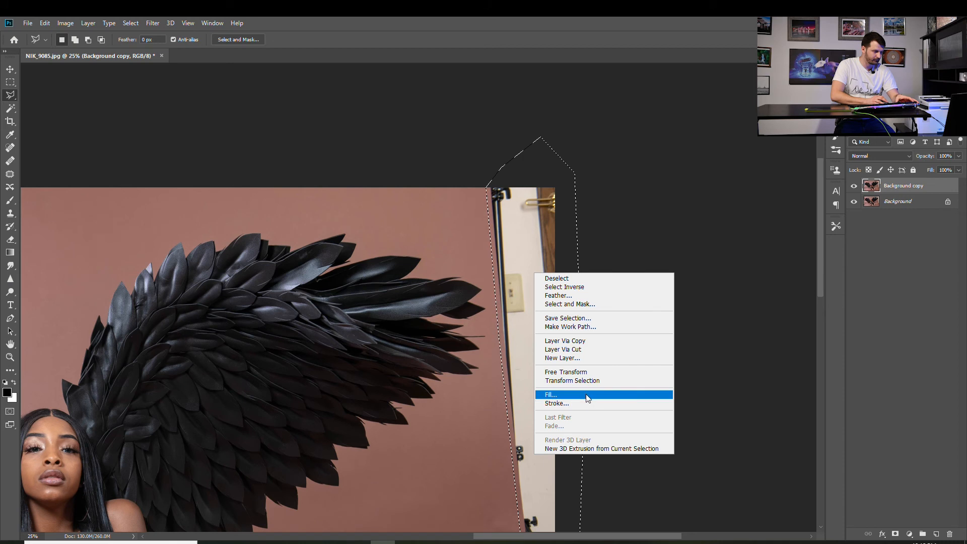
pyautogui.click(585, 397)
pyautogui.click(543, 157)
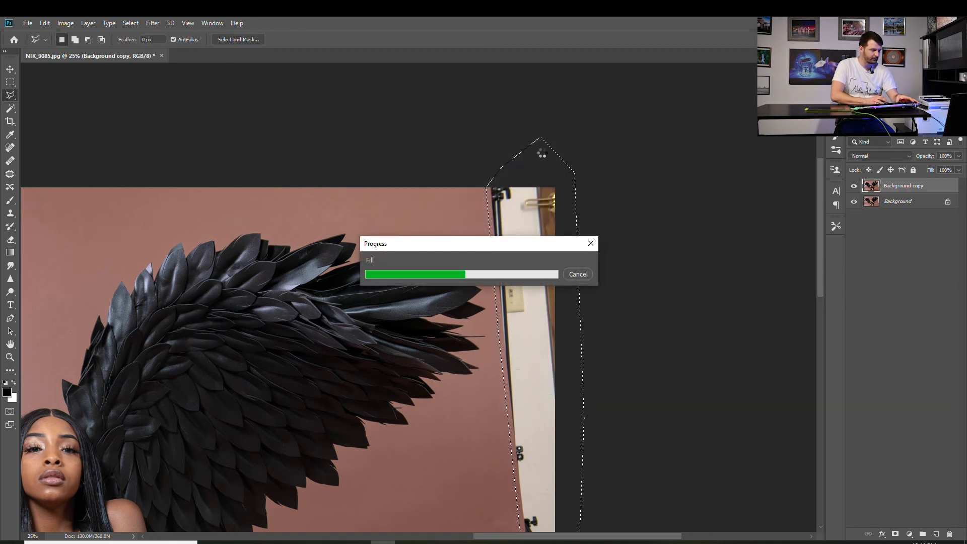
pyautogui.scroll(-5, 529, 211)
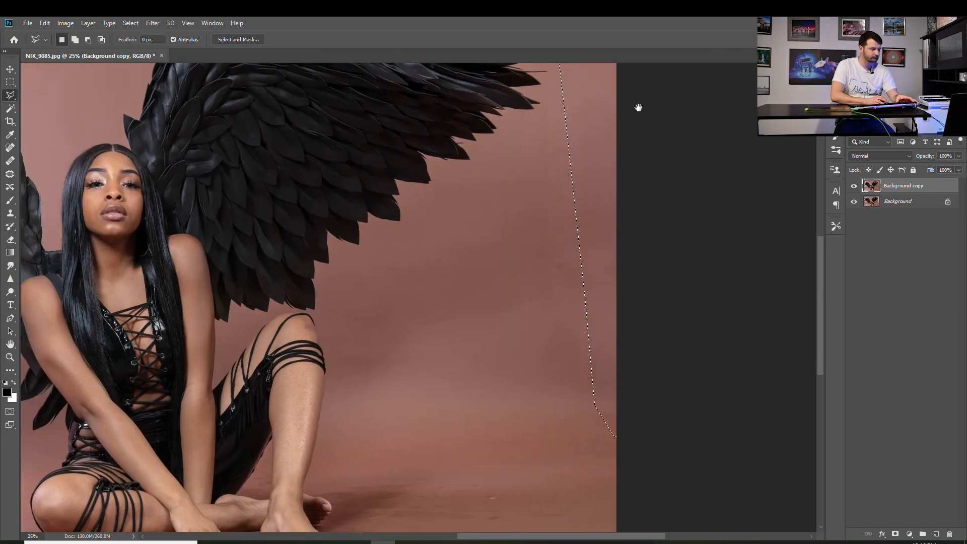
pyautogui.click(514, 255)
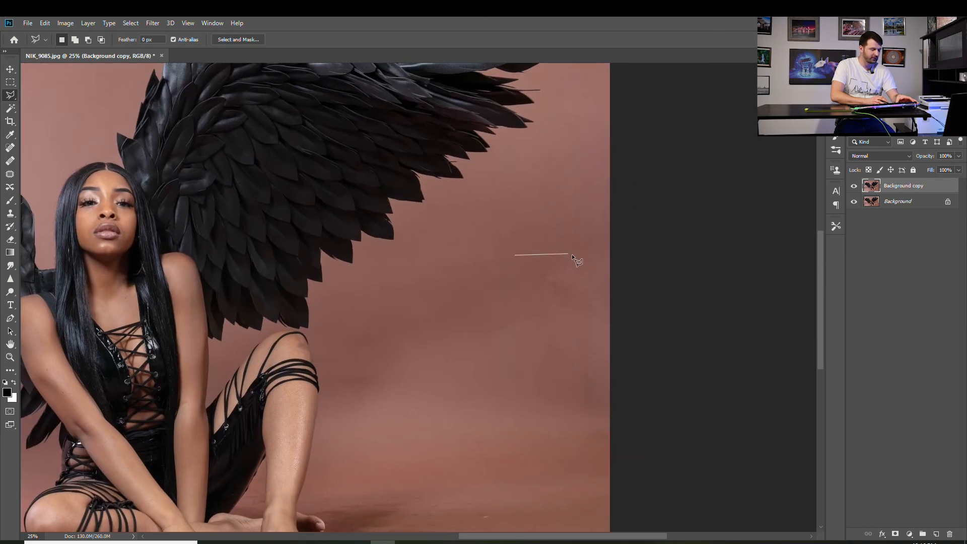
# Fill a small lassoed backdrop patch below the right wing's tip using Content-Aware at 100% opacity, and clear the selection
pyautogui.click(515, 255)
pyautogui.rightClick(542, 275)
pyautogui.click(593, 397)
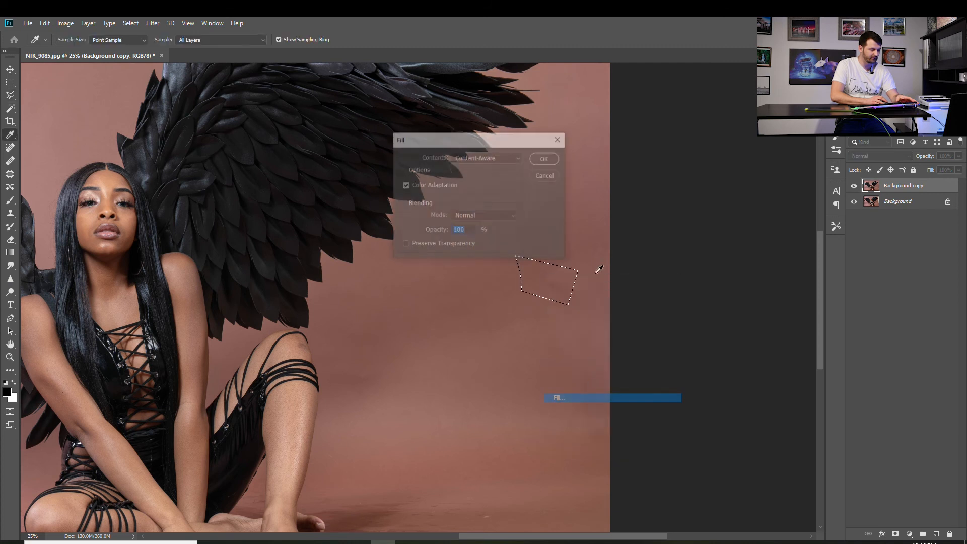
pyautogui.click(547, 158)
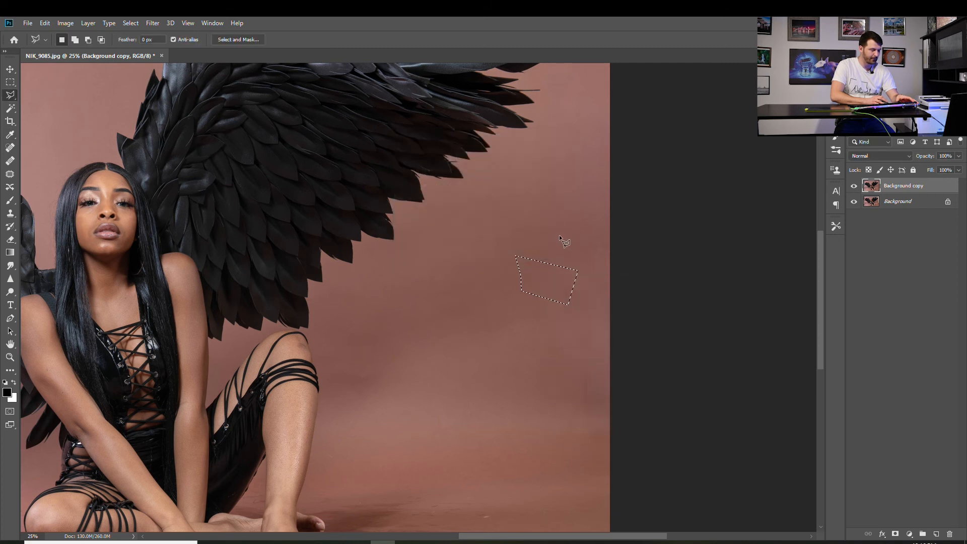
pyautogui.press('m')
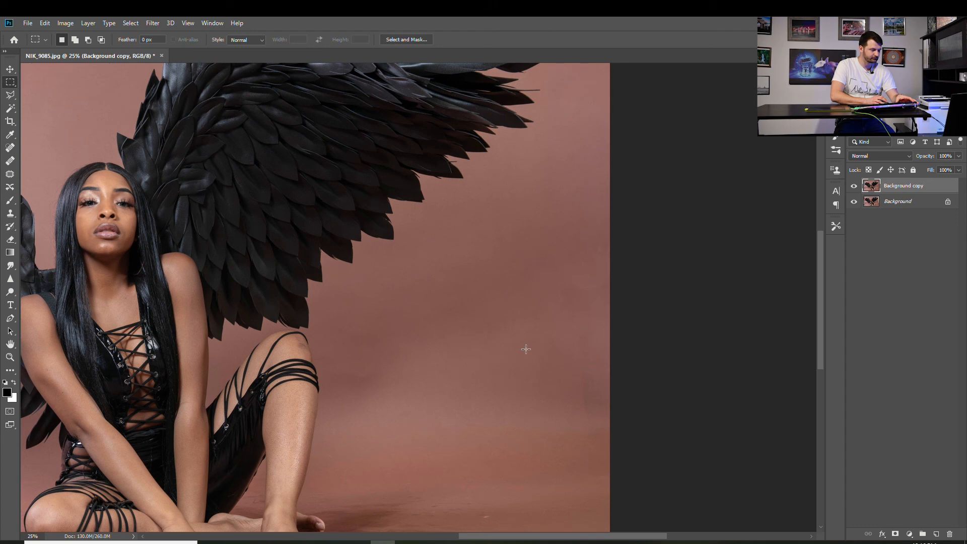
# Compare the whole photo before and after the backdrop extension by repeatedly hiding and showing the Background copy layer, leaving it visible
pyautogui.moveTo(448, 343); pyautogui.dragTo(592, 367)
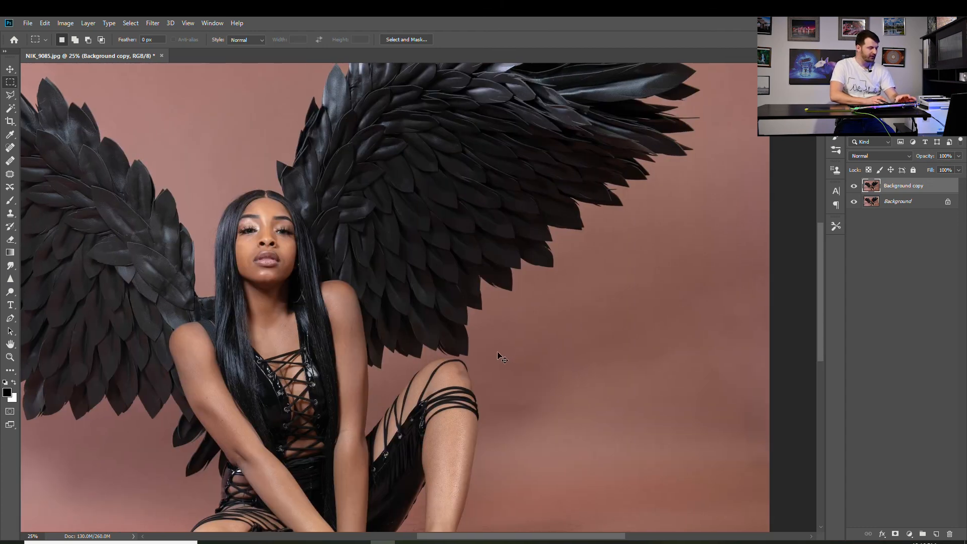
pyautogui.hotkey('ctrl', '-')
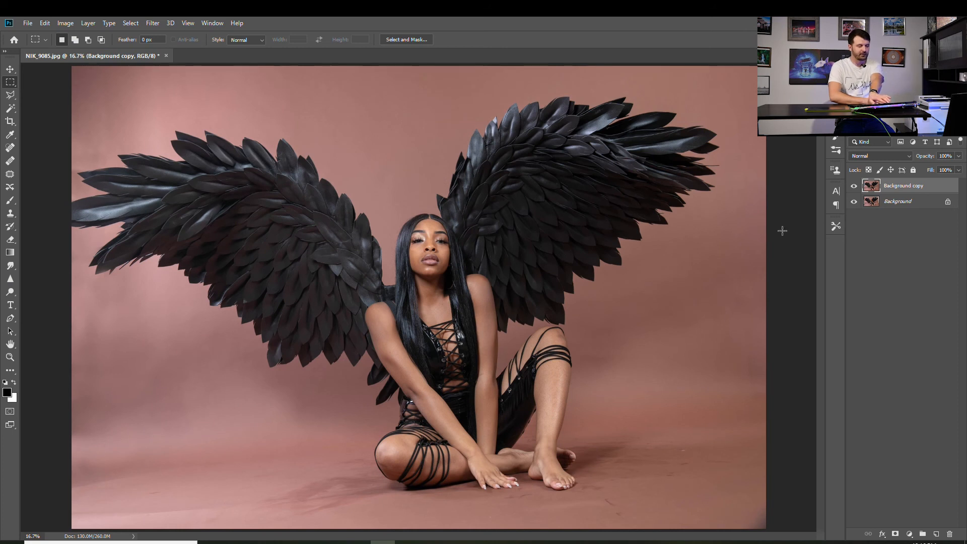
pyautogui.click(858, 187)
pyautogui.click(858, 188)
pyautogui.click(858, 186)
pyautogui.click(857, 187)
pyautogui.click(858, 186)
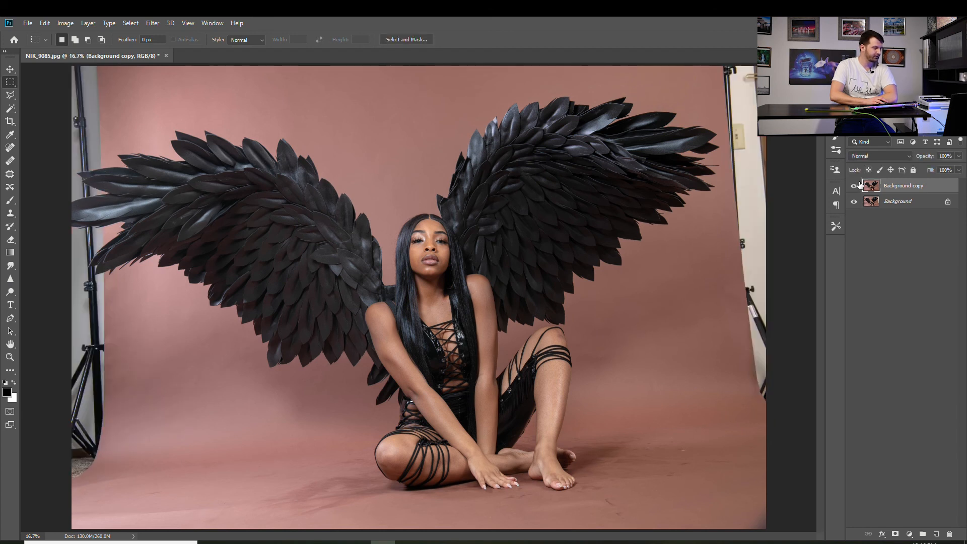
pyautogui.click(858, 186)
pyautogui.click(857, 185)
pyautogui.click(857, 185)
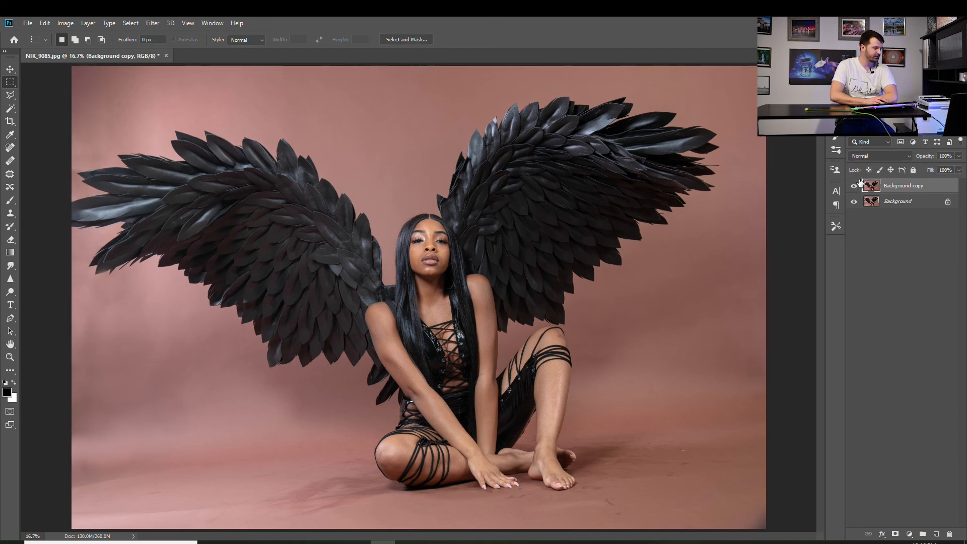